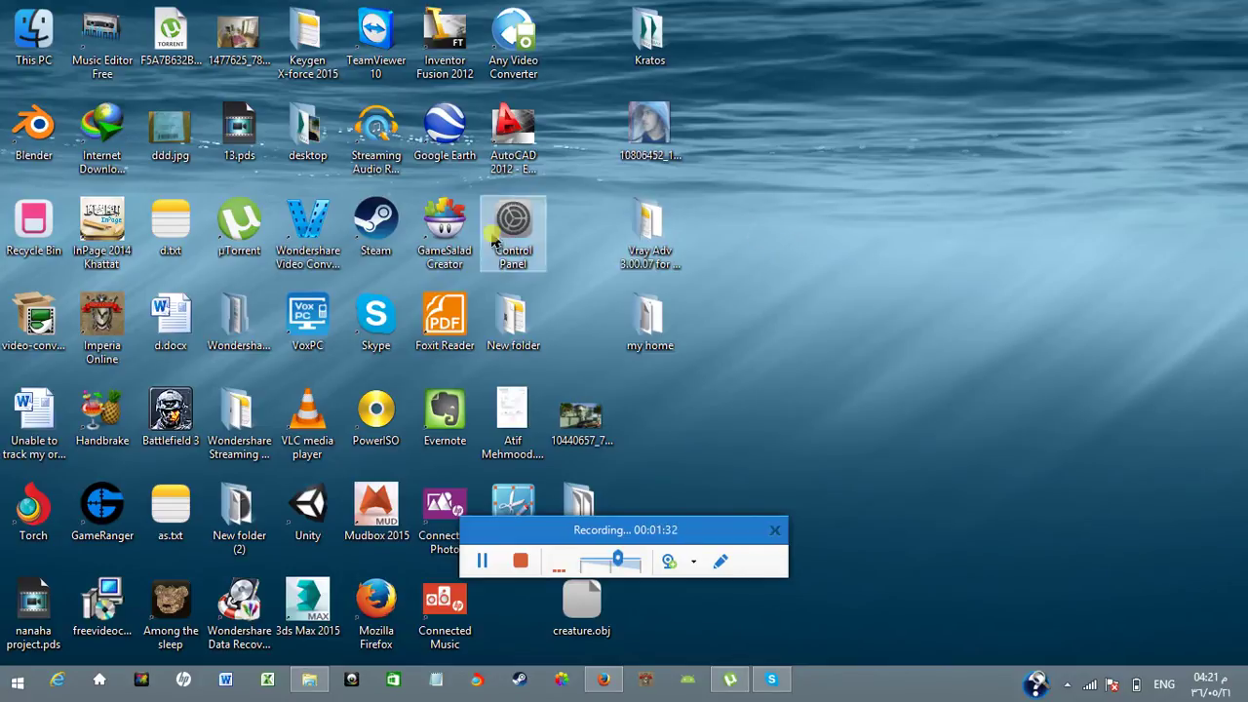
Launch 3ds Max 2015 from the desktop and let it load to the Welcome screen
{"action": "double_click", "coordinate": [310, 605]}
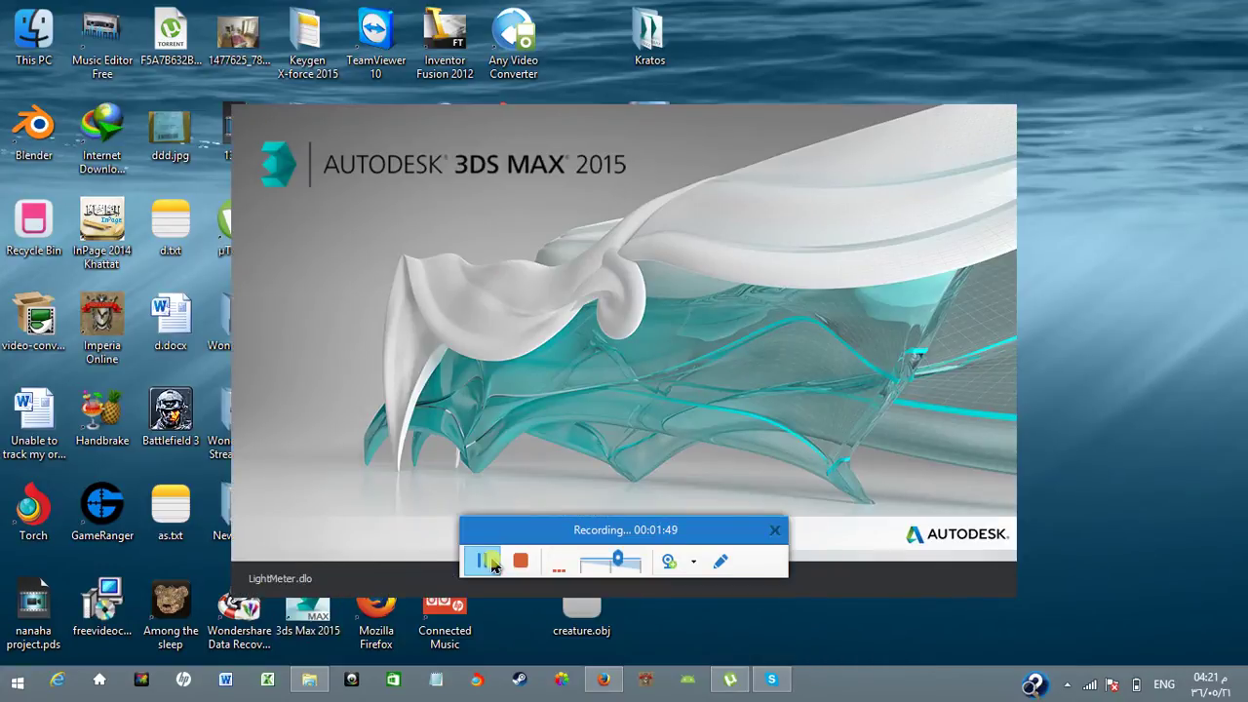
{"action": "left_click", "coordinate": [492, 563]}
{"action": "left_click", "coordinate": [864, 634]}
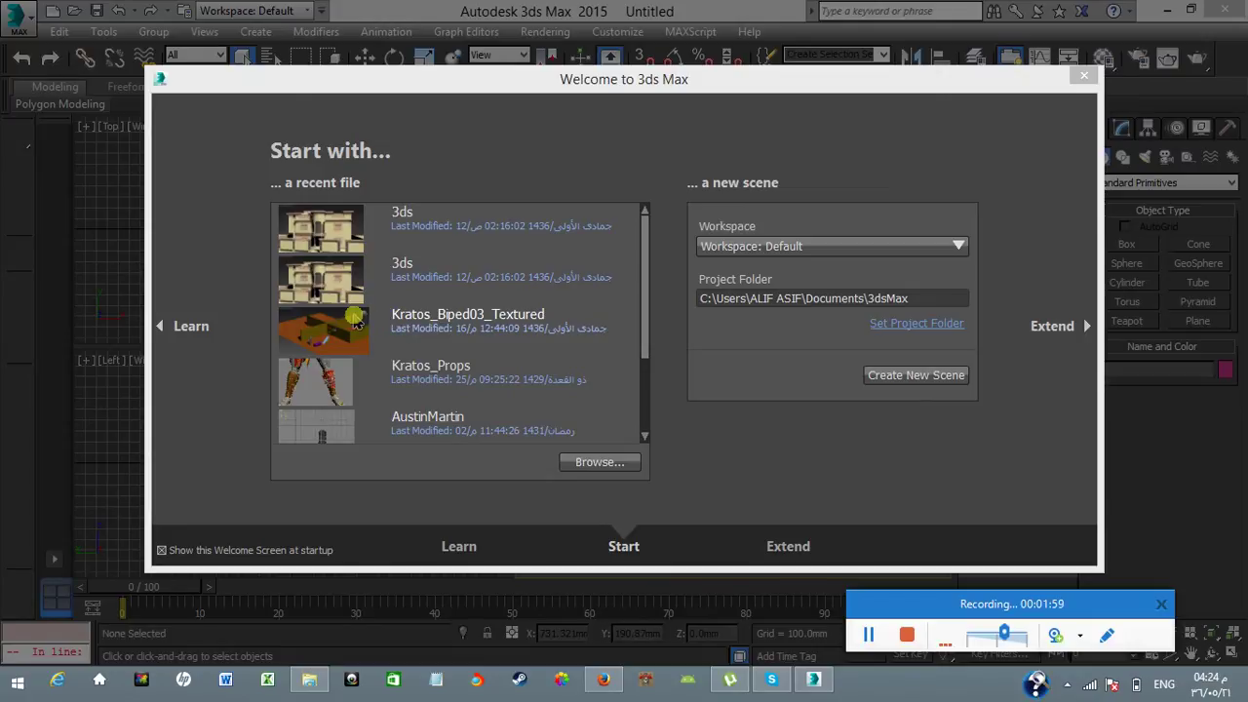
Dismiss the Welcome screen, maximize the Perspective view with Alt+W, and glance at Render Setup
{"action": "left_click", "coordinate": [1085, 78]}
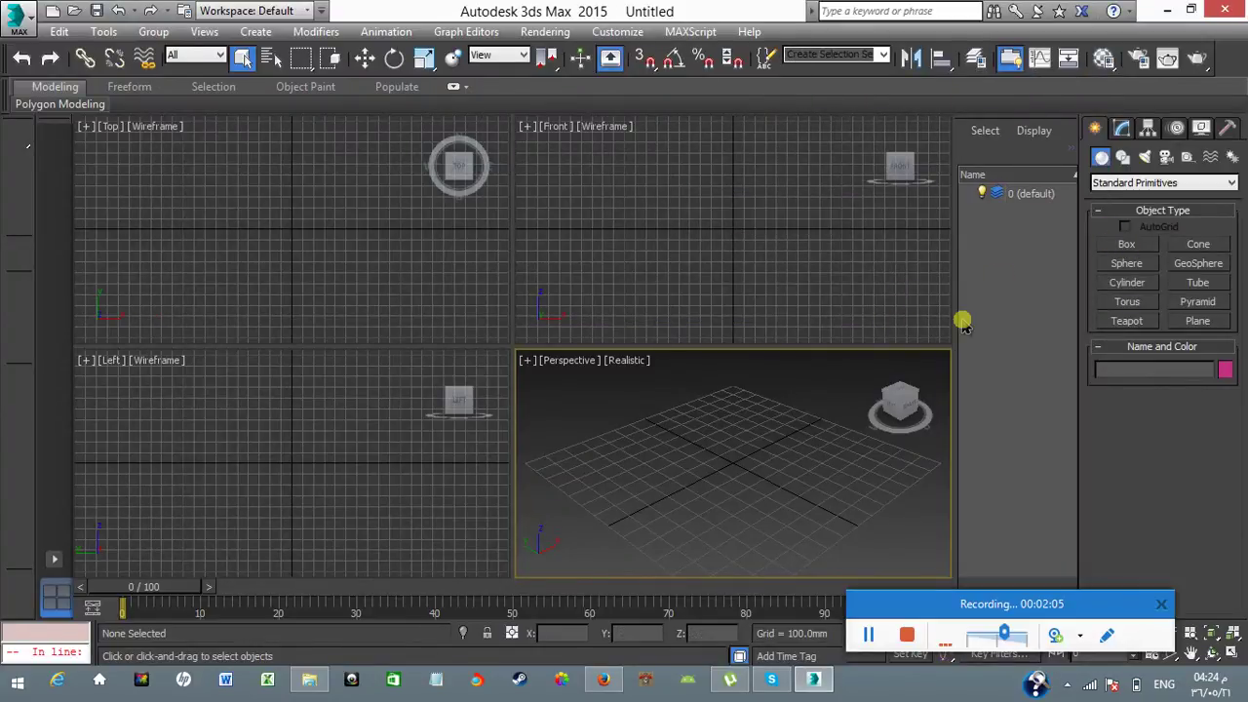
{"action": "key", "text": "alt+w"}
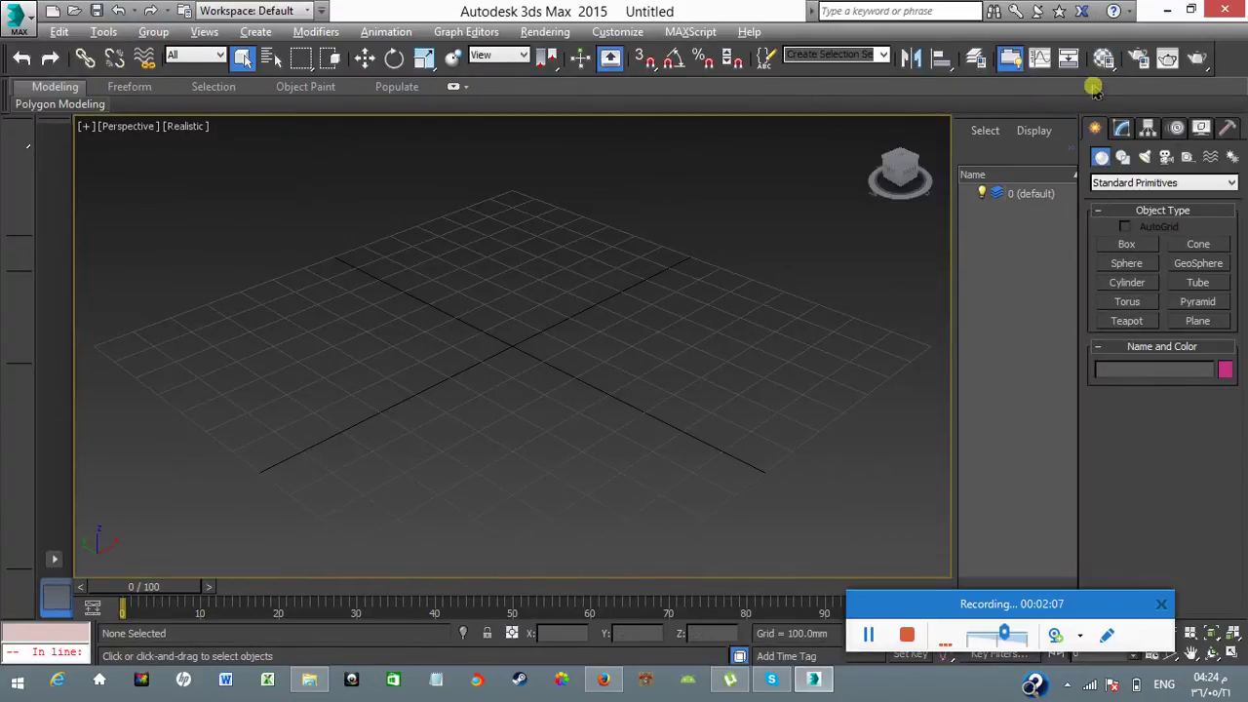
{"action": "left_click", "coordinate": [1136, 61]}
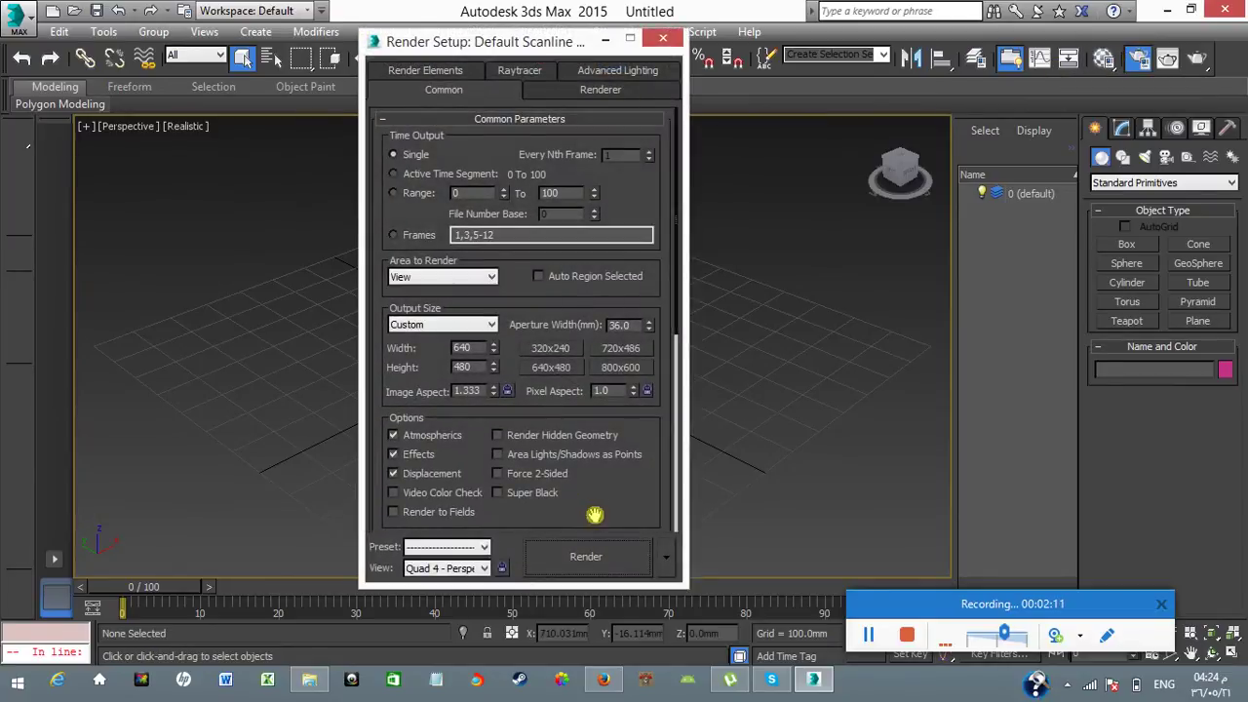
{"action": "left_click_drag", "start_coordinate": [592, 513], "coordinate": [607, 175]}
{"action": "left_click_drag", "start_coordinate": [632, 473], "coordinate": [618, 288]}
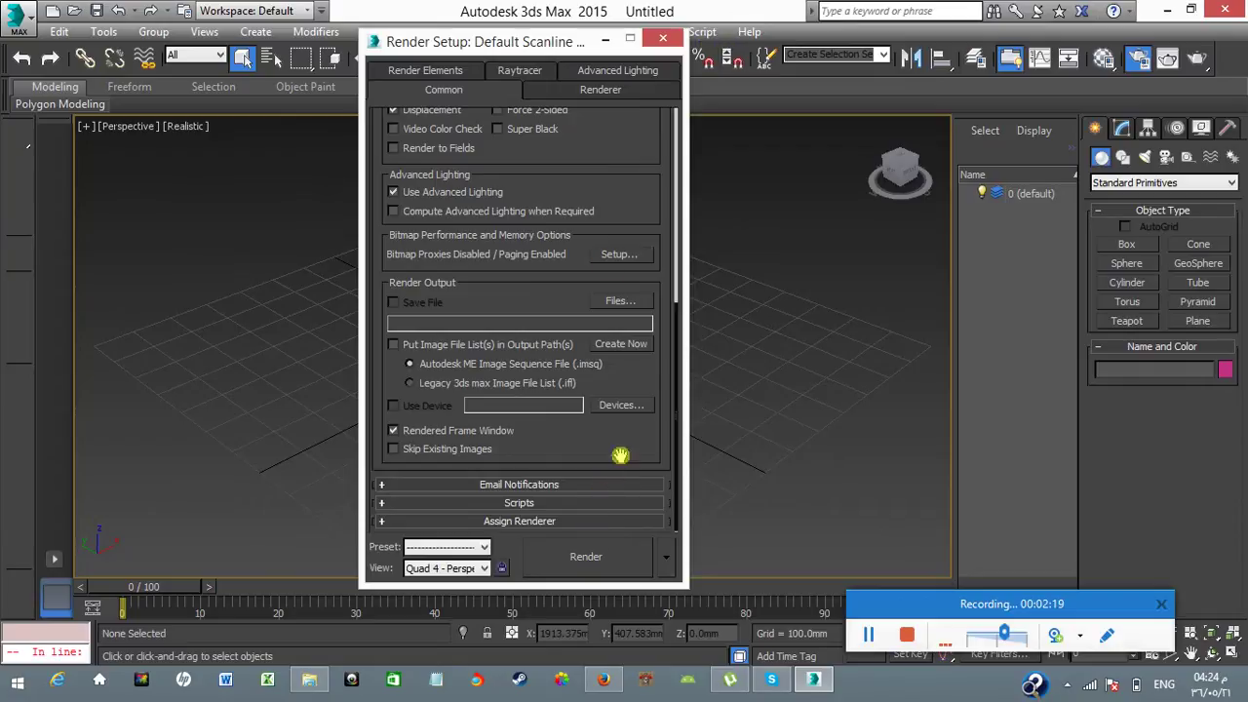
{"action": "left_click", "coordinate": [664, 41]}
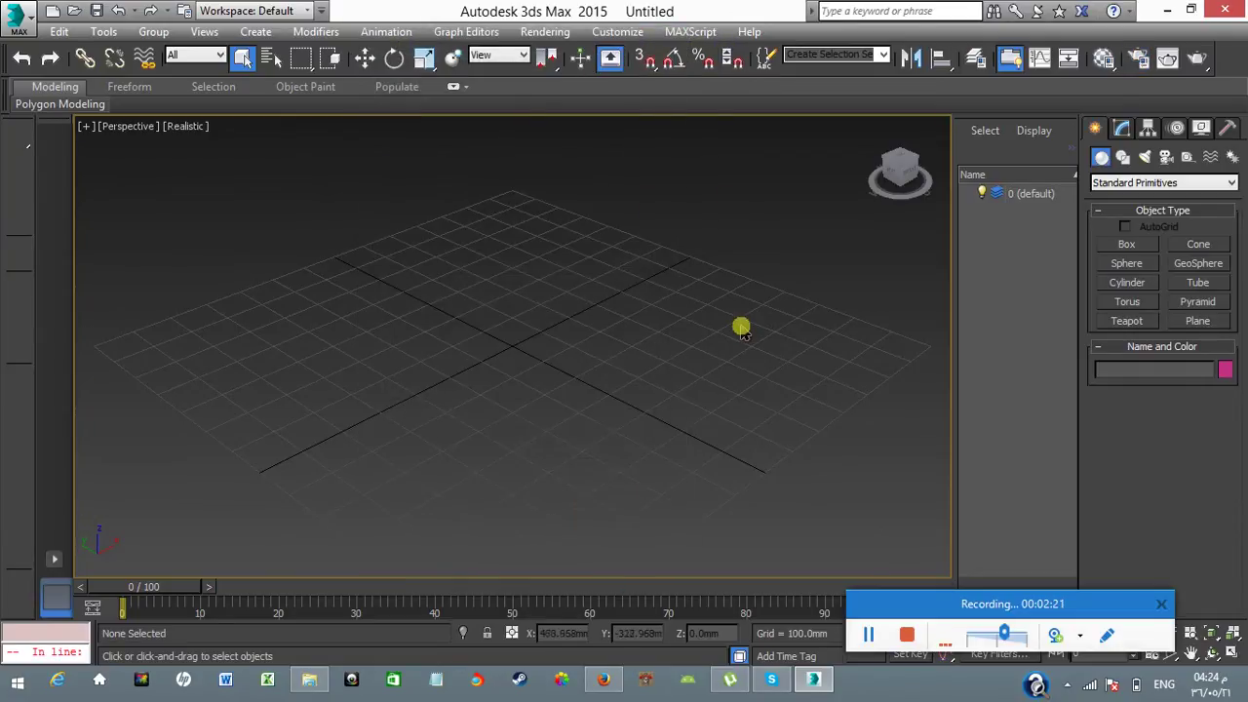
Check the Assign Renderer production list and confirm that only Default Scanline is offered, with no V-Ray
{"action": "left_click", "coordinate": [1138, 58]}
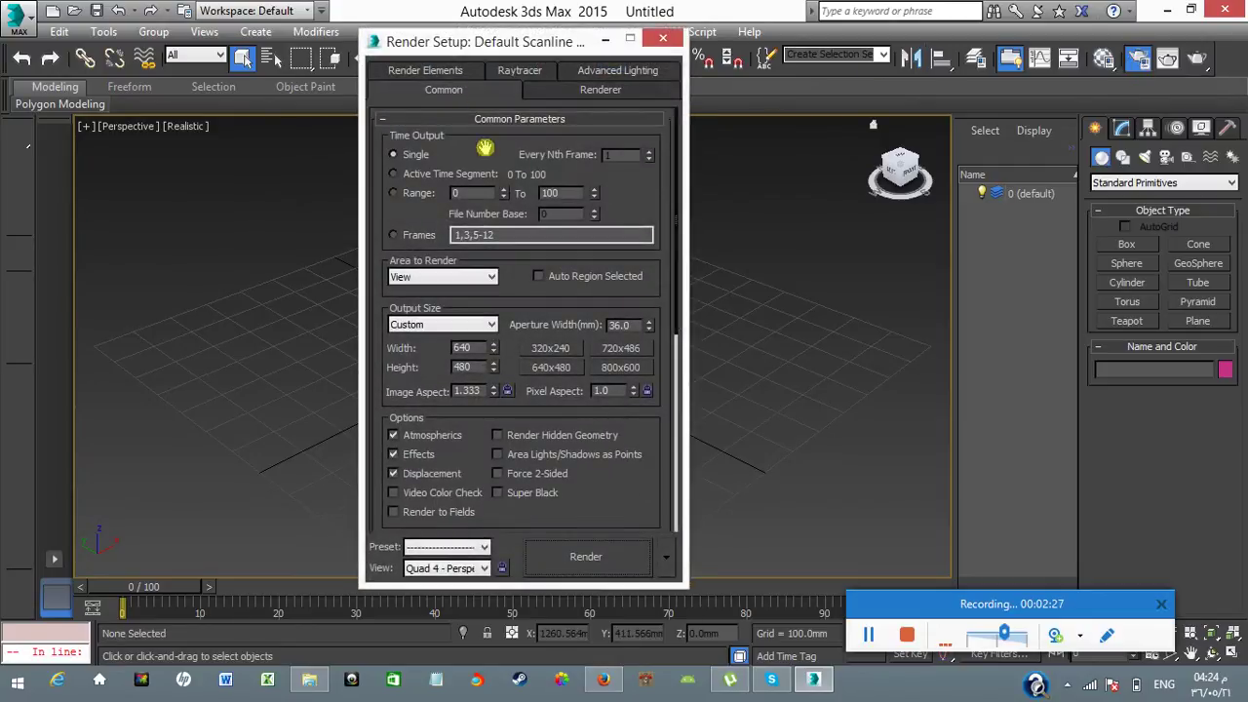
{"action": "scroll", "coordinate": [630, 393], "scroll_direction": "down", "scroll_amount": 5}
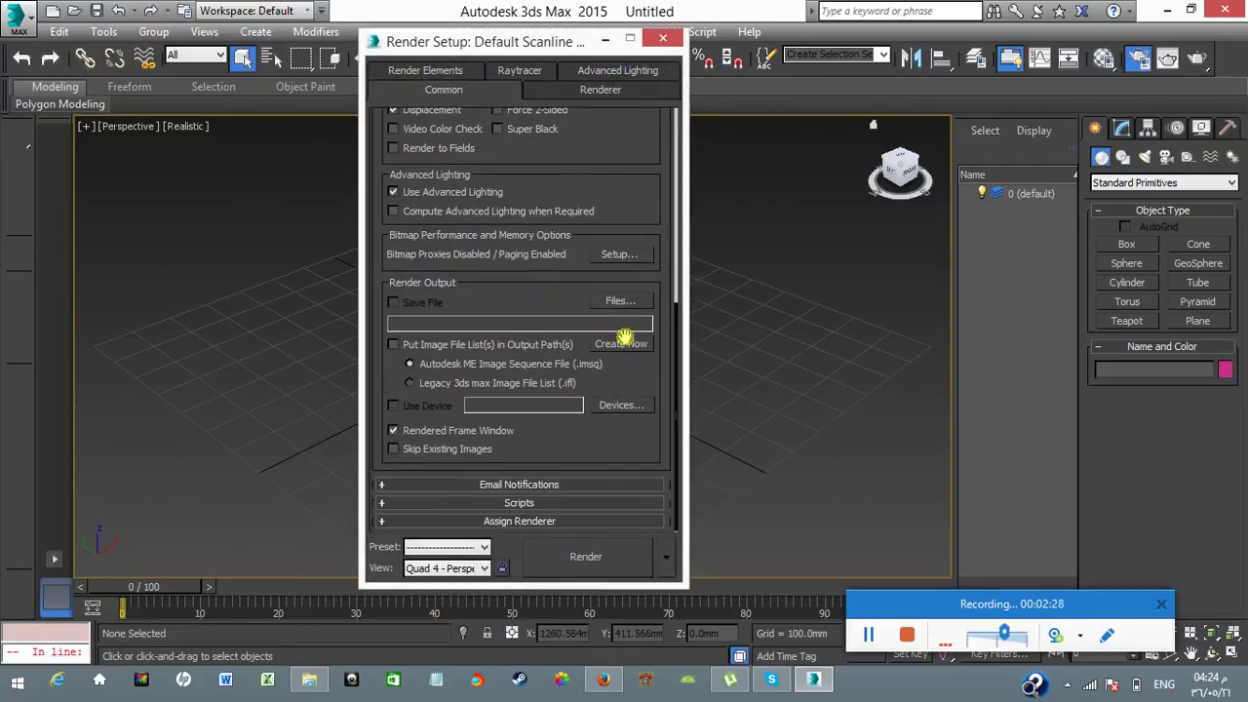
{"action": "left_click", "coordinate": [595, 520]}
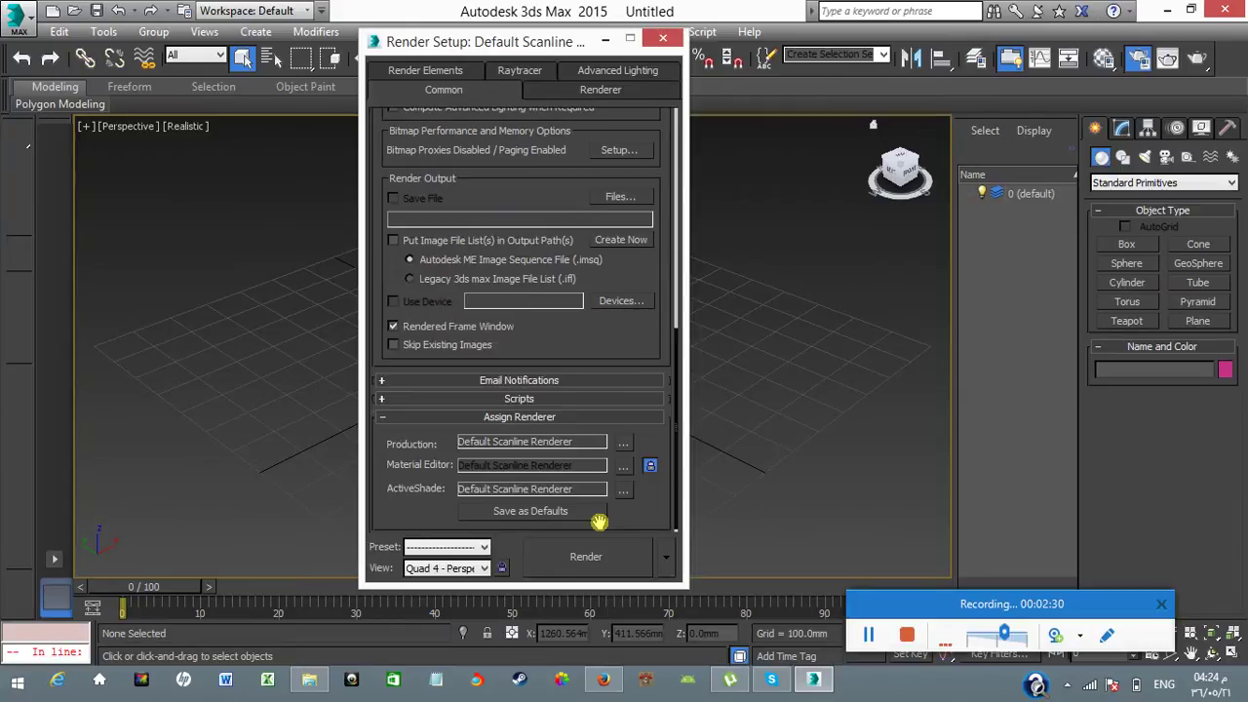
{"action": "left_click", "coordinate": [627, 443]}
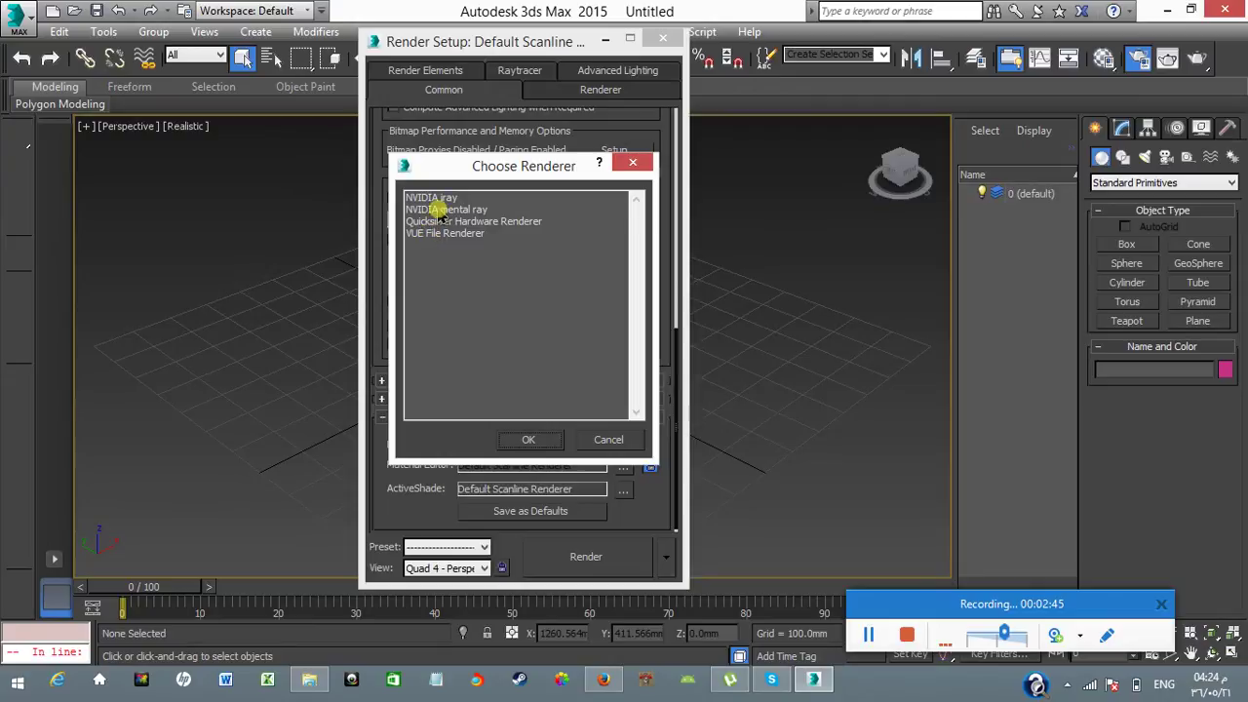
{"action": "left_click", "coordinate": [608, 438]}
{"action": "left_click", "coordinate": [662, 39]}
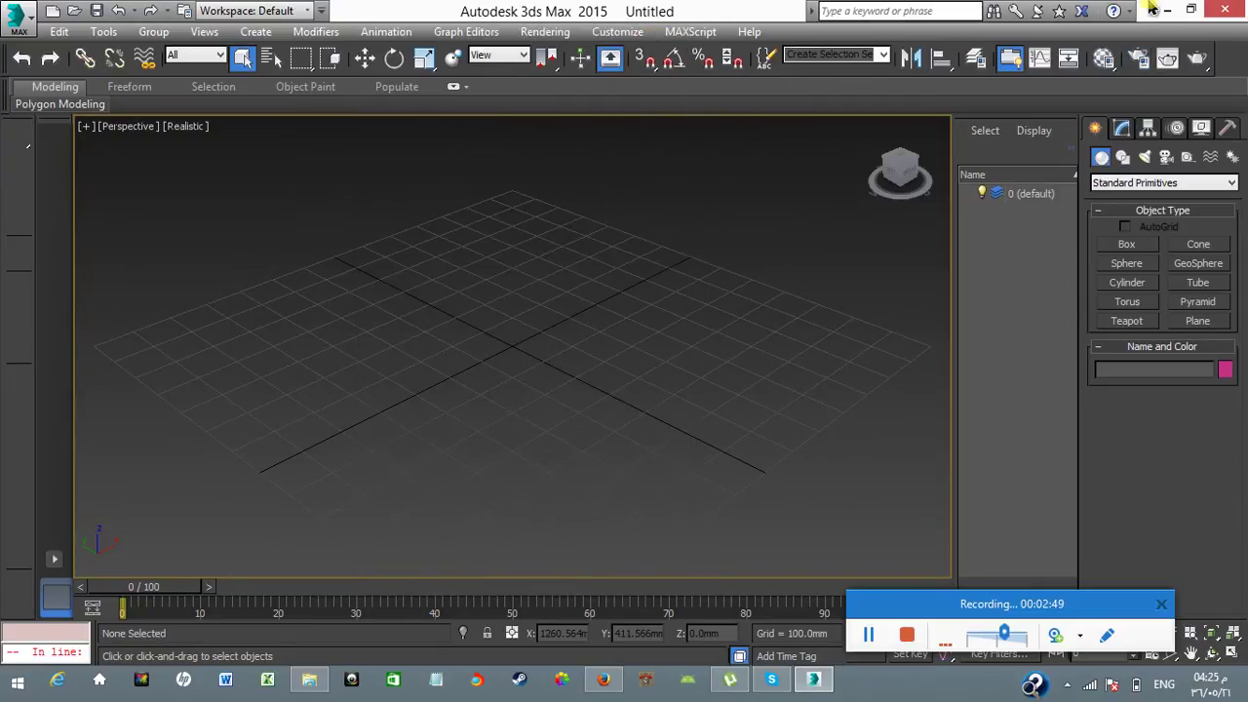
Quit 3ds Max without saving and open the Vray Adv 3.00.07 folder
{"action": "left_click", "coordinate": [1224, 10]}
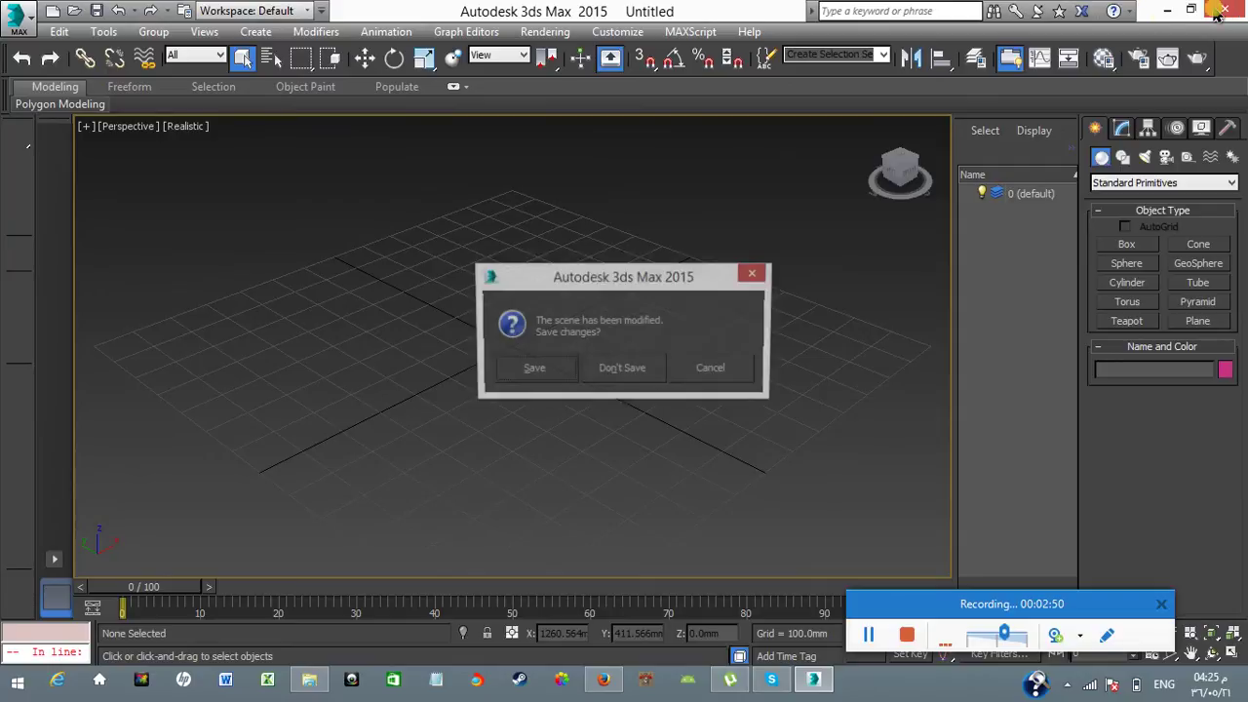
{"action": "left_click", "coordinate": [634, 374]}
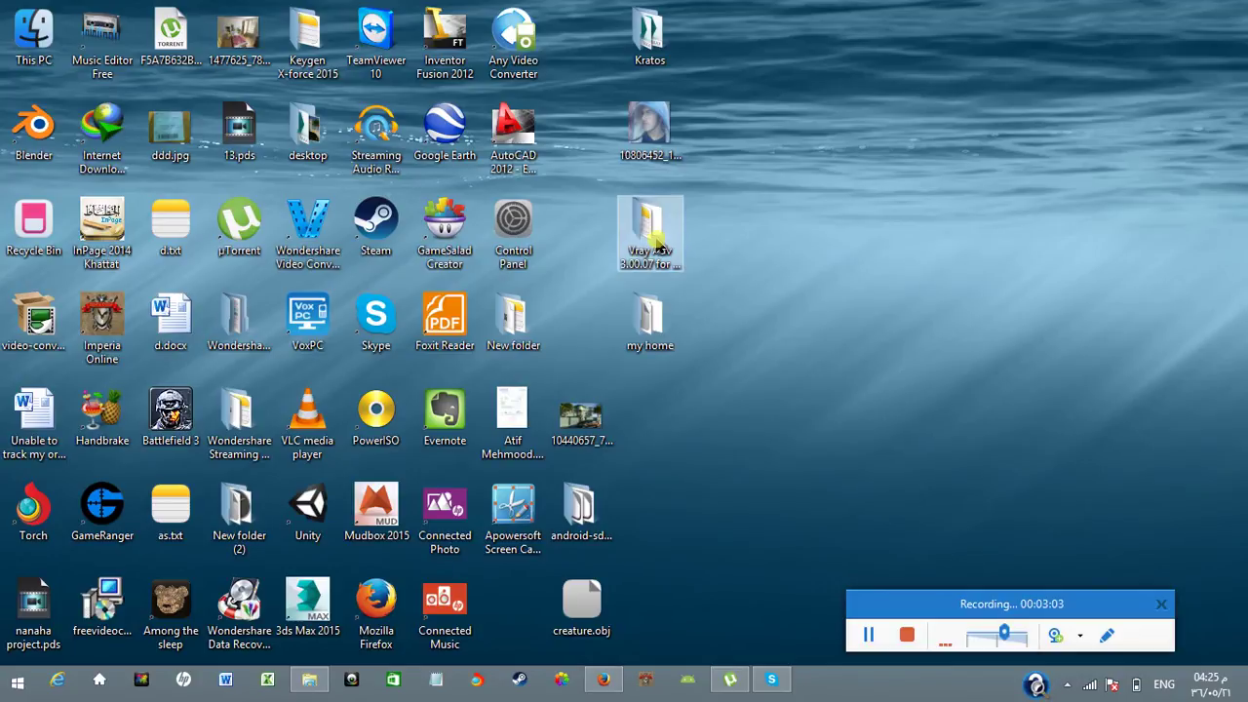
{"action": "double_click", "coordinate": [653, 234]}
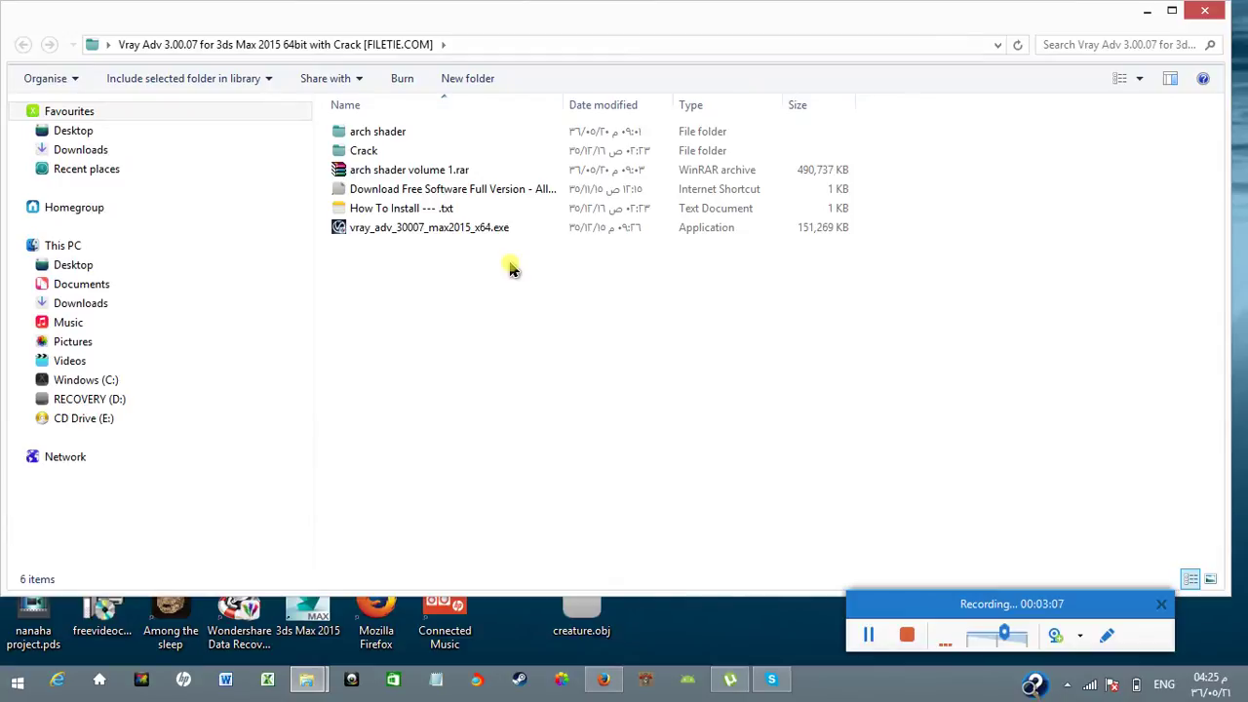
Run vray_adv_30007_max2015_x64.exe as administrator to launch the V-Ray installer
{"action": "left_click", "coordinate": [478, 232]}
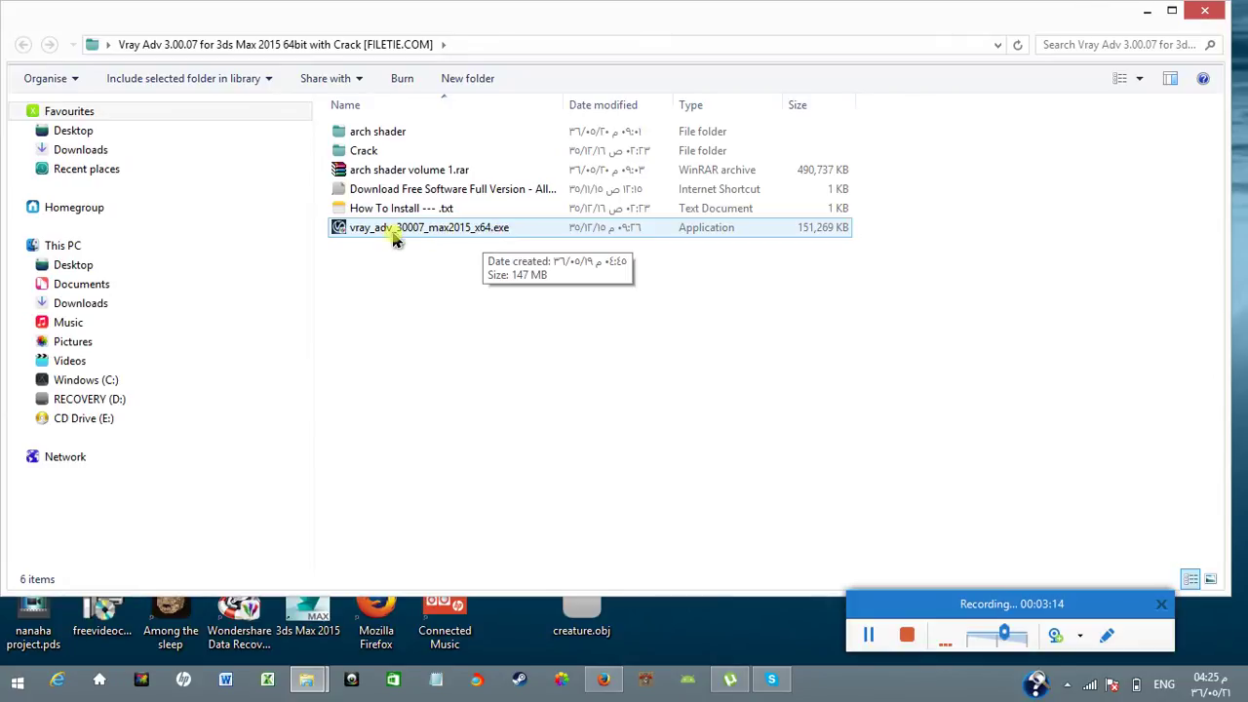
{"action": "left_click", "coordinate": [449, 243]}
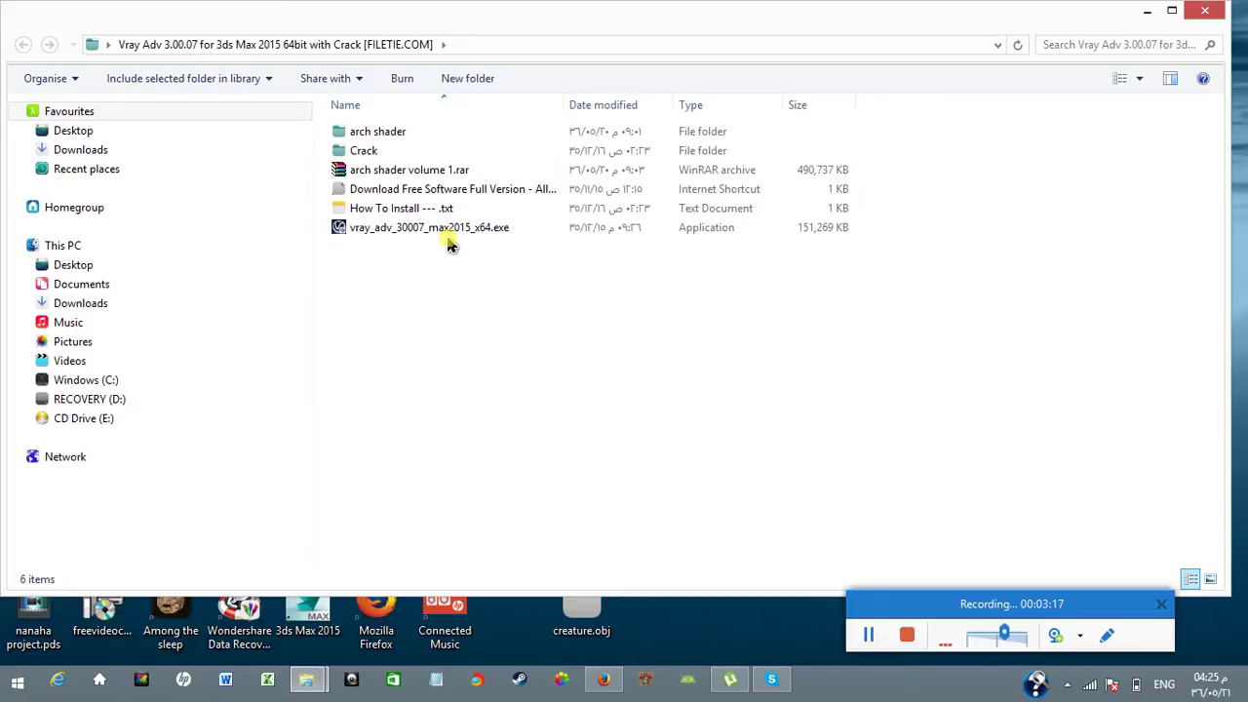
{"action": "left_click", "coordinate": [455, 235]}
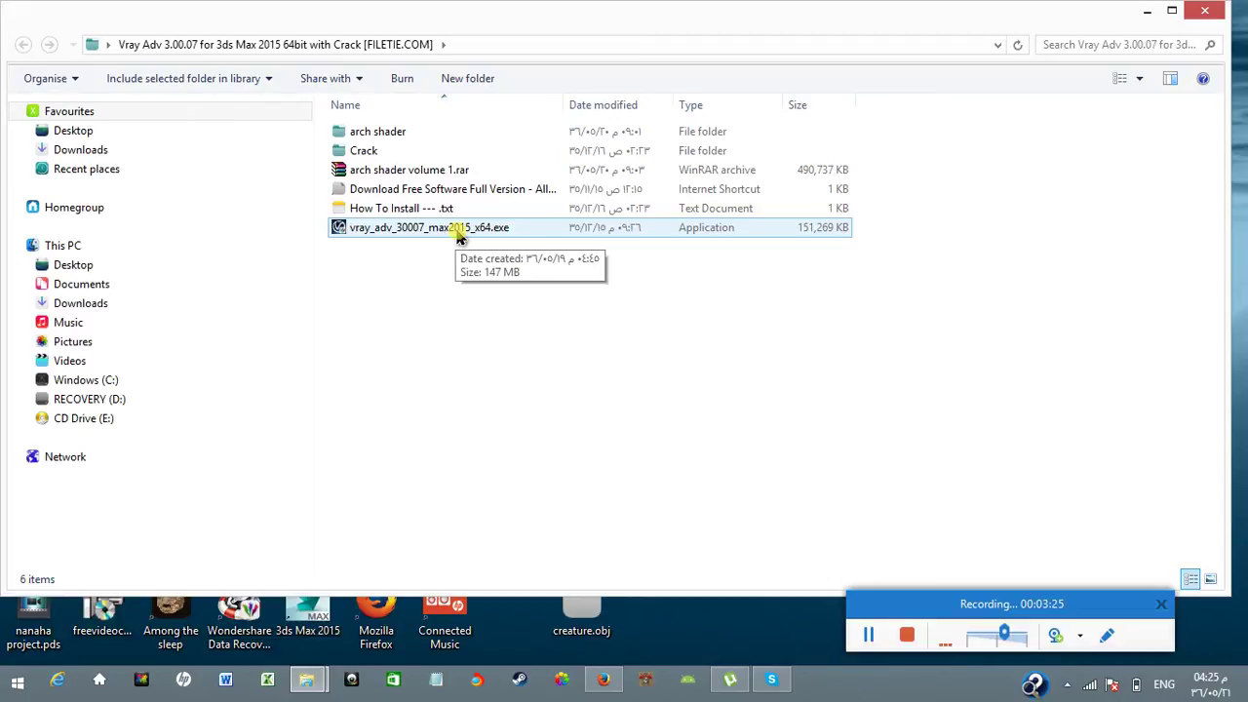
{"action": "left_click", "coordinate": [407, 234]}
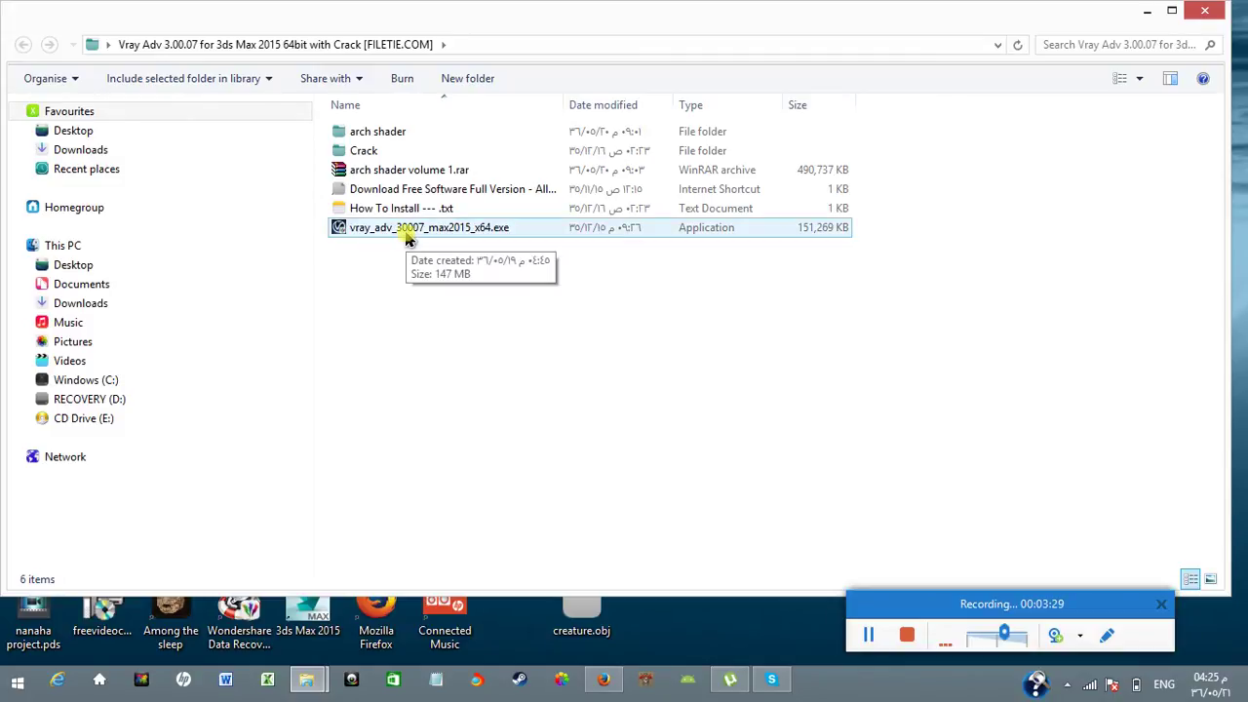
{"action": "double_click", "coordinate": [408, 239]}
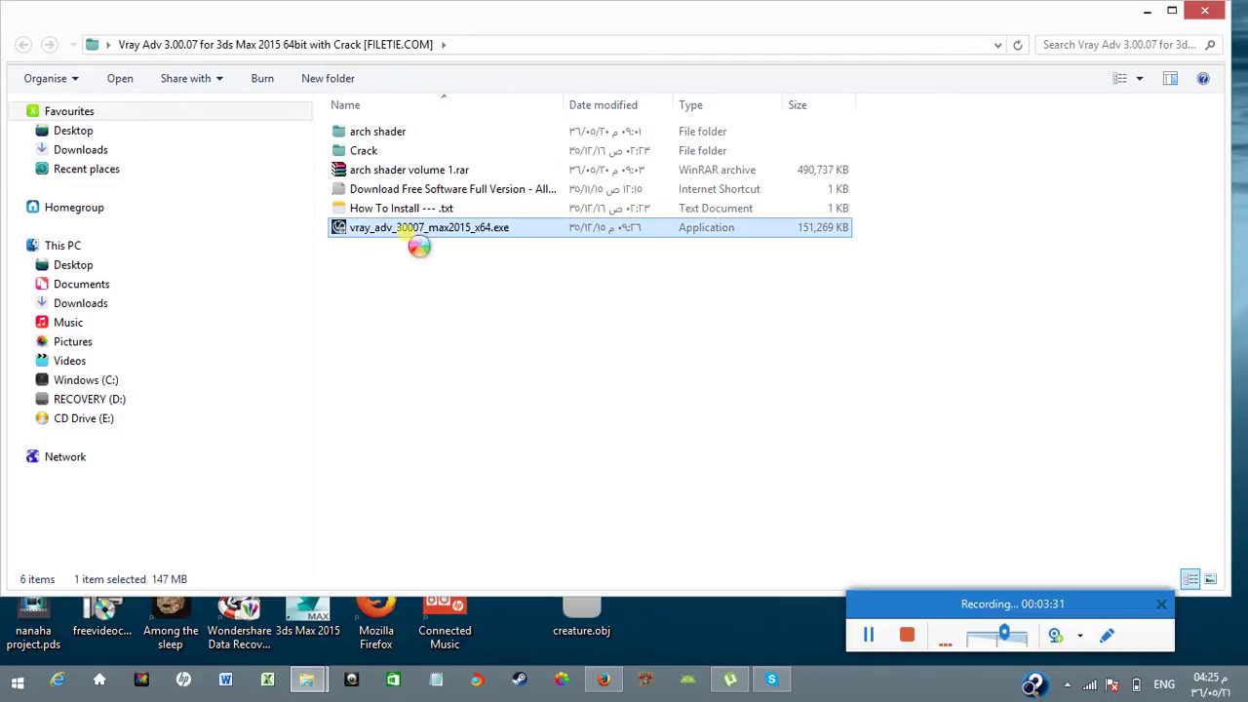
{"action": "right_click", "coordinate": [407, 236]}
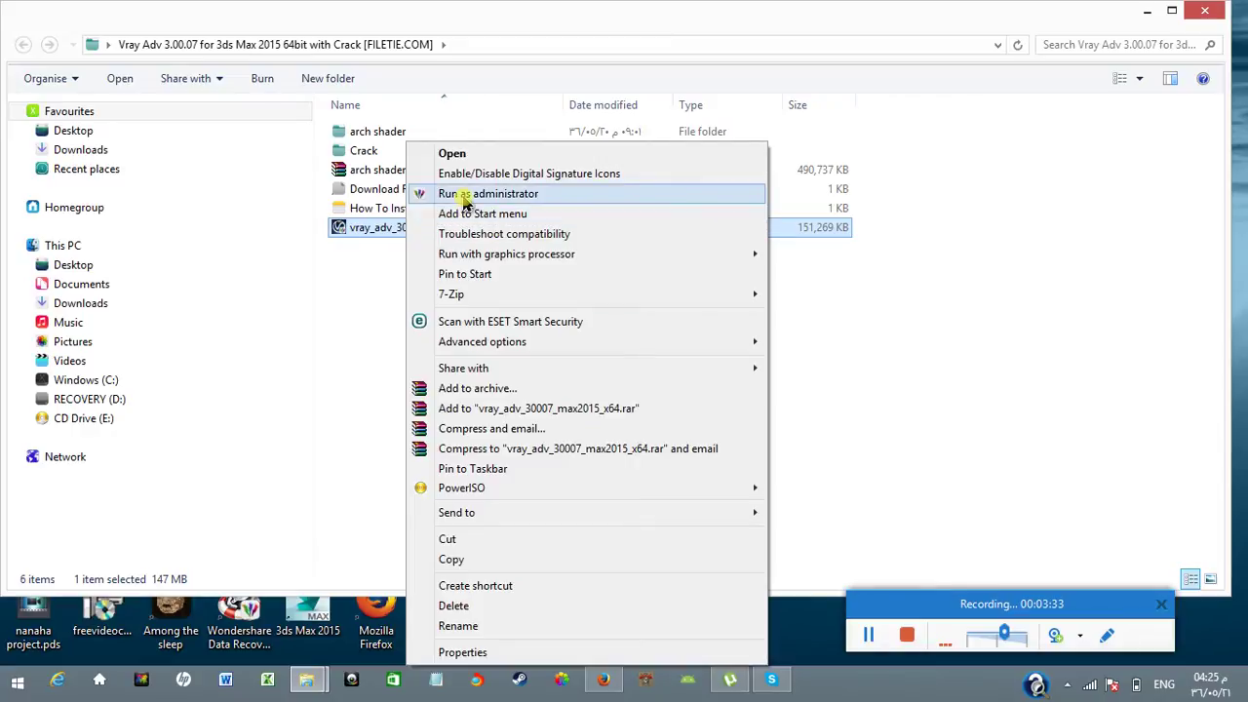
{"action": "left_click", "coordinate": [465, 195]}
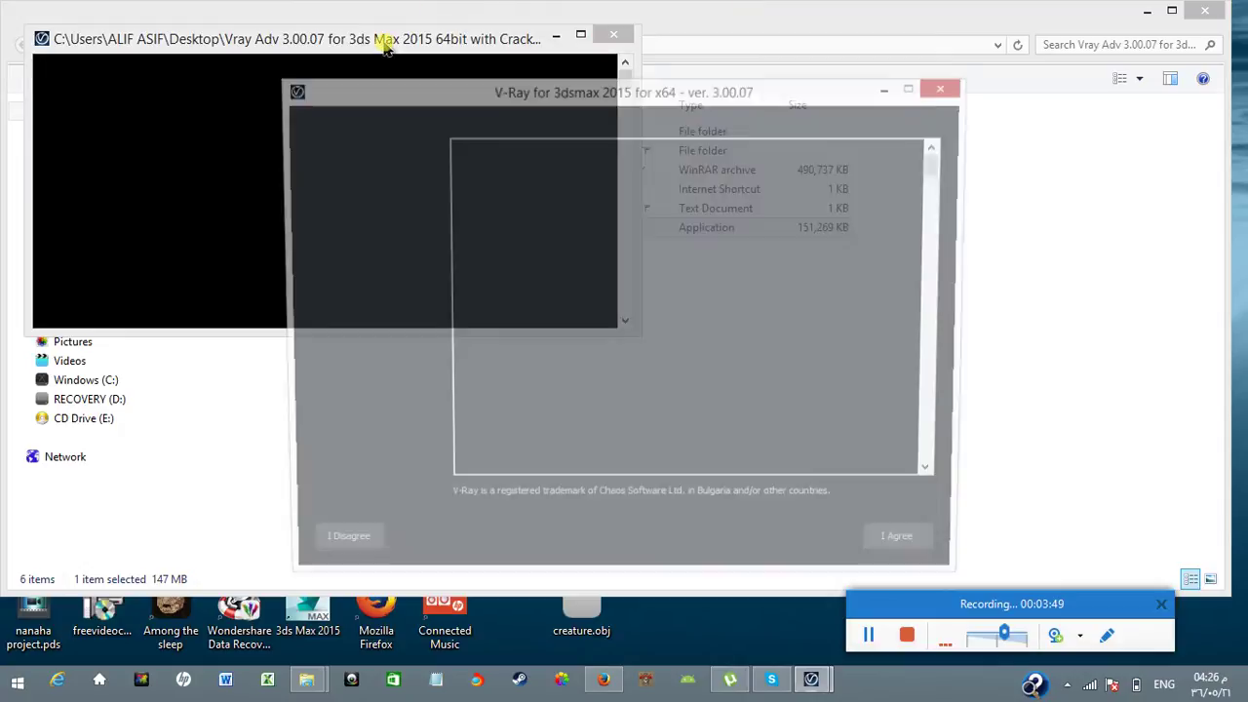
{"action": "left_click_drag", "start_coordinate": [388, 41], "coordinate": [438, 48]}
Accept the V-Ray licence and start the Workstation install, which reports 3dsmax.exe still running
{"action": "left_click", "coordinate": [798, 108]}
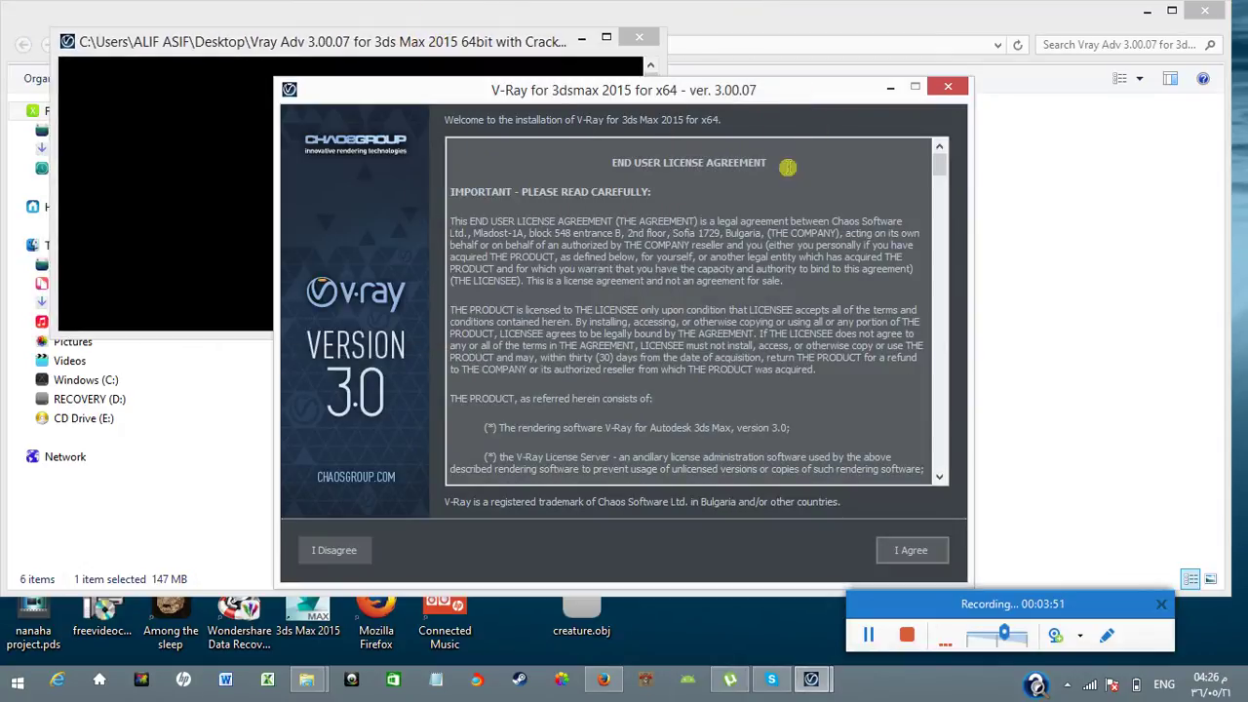
{"action": "left_click_drag", "start_coordinate": [777, 115], "coordinate": [689, 89]}
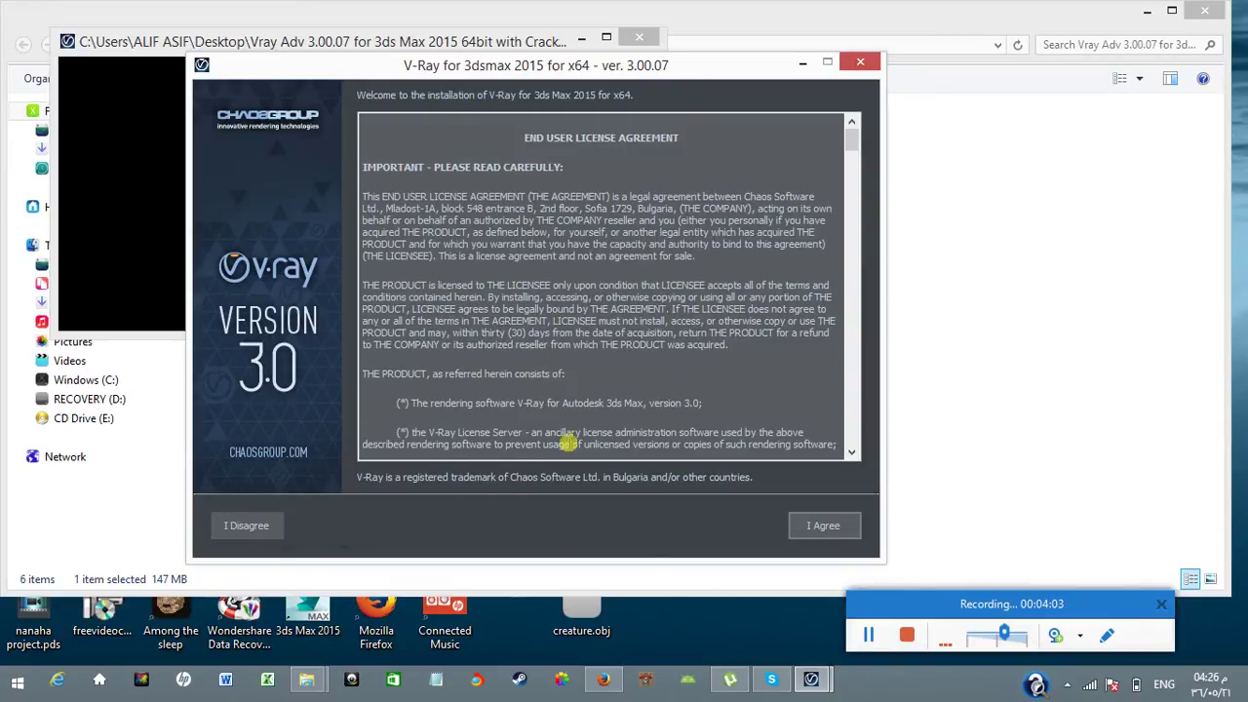
{"action": "left_click", "coordinate": [816, 527]}
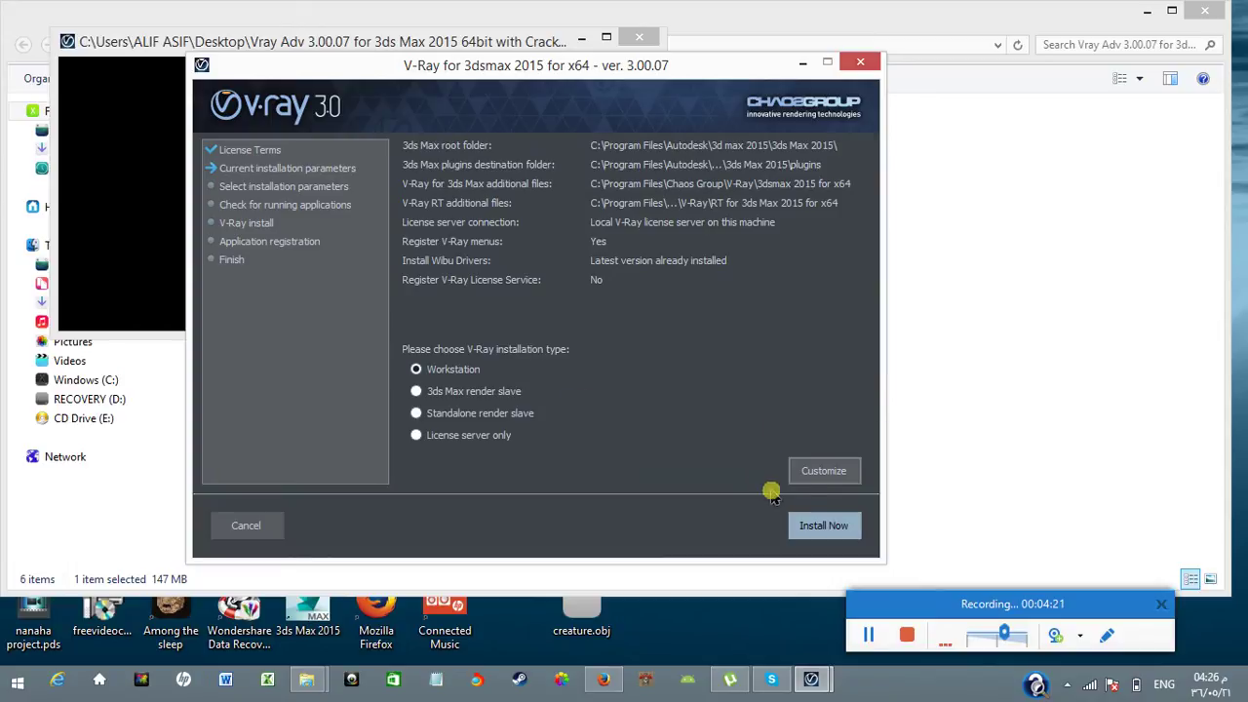
{"action": "left_click", "coordinate": [821, 531]}
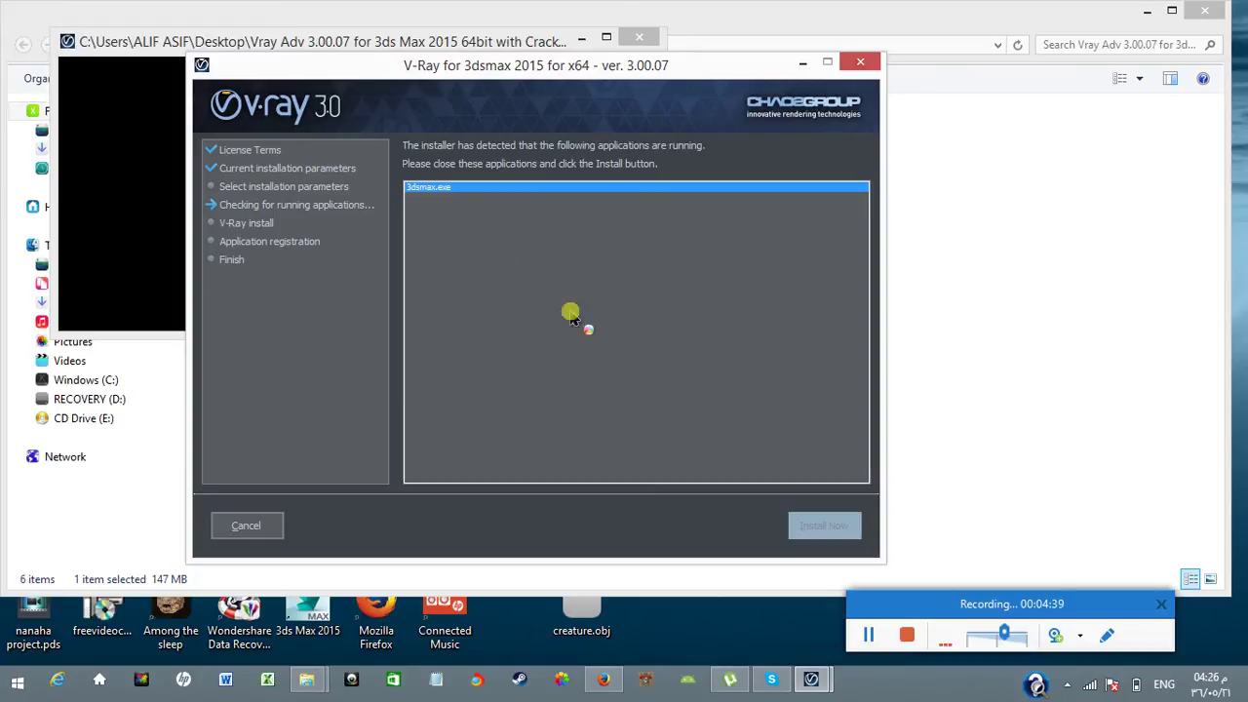
End the leftover 3ds Max background process in Task Manager and close Task Manager
{"action": "key", "text": "ctrl+shift+Escape"}
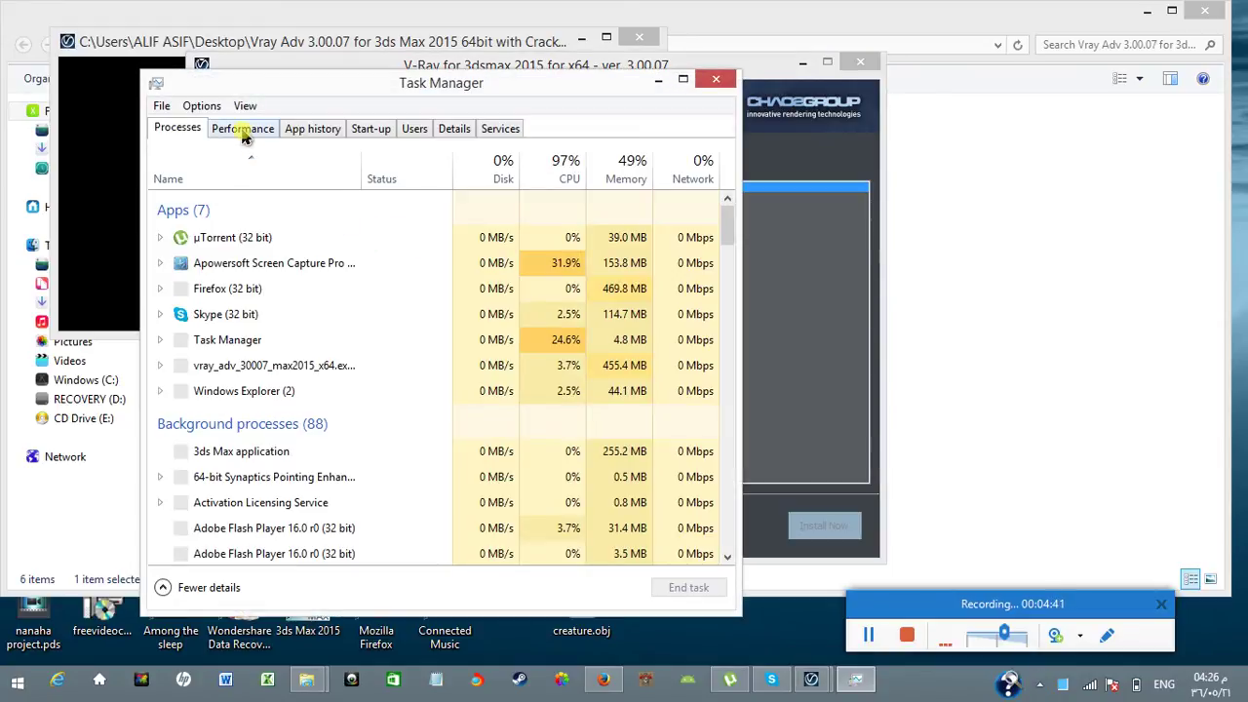
{"action": "left_click", "coordinate": [246, 128]}
{"action": "left_click", "coordinate": [201, 131]}
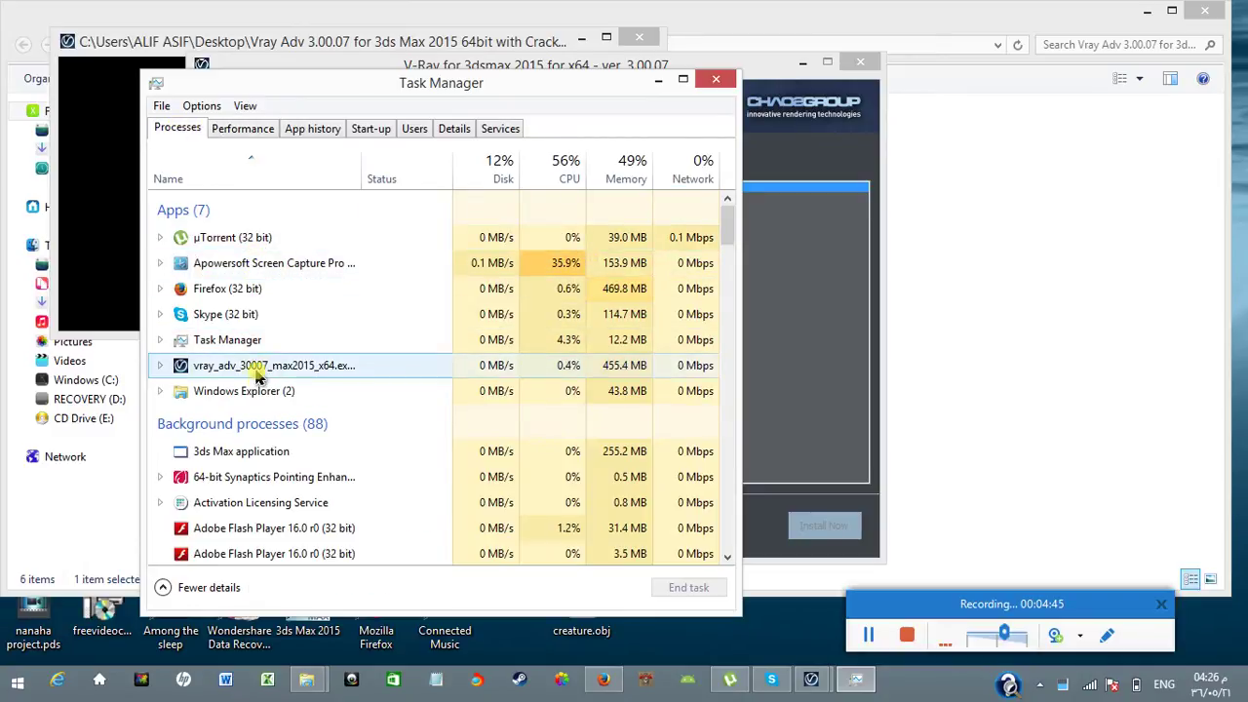
{"action": "right_click", "coordinate": [259, 451]}
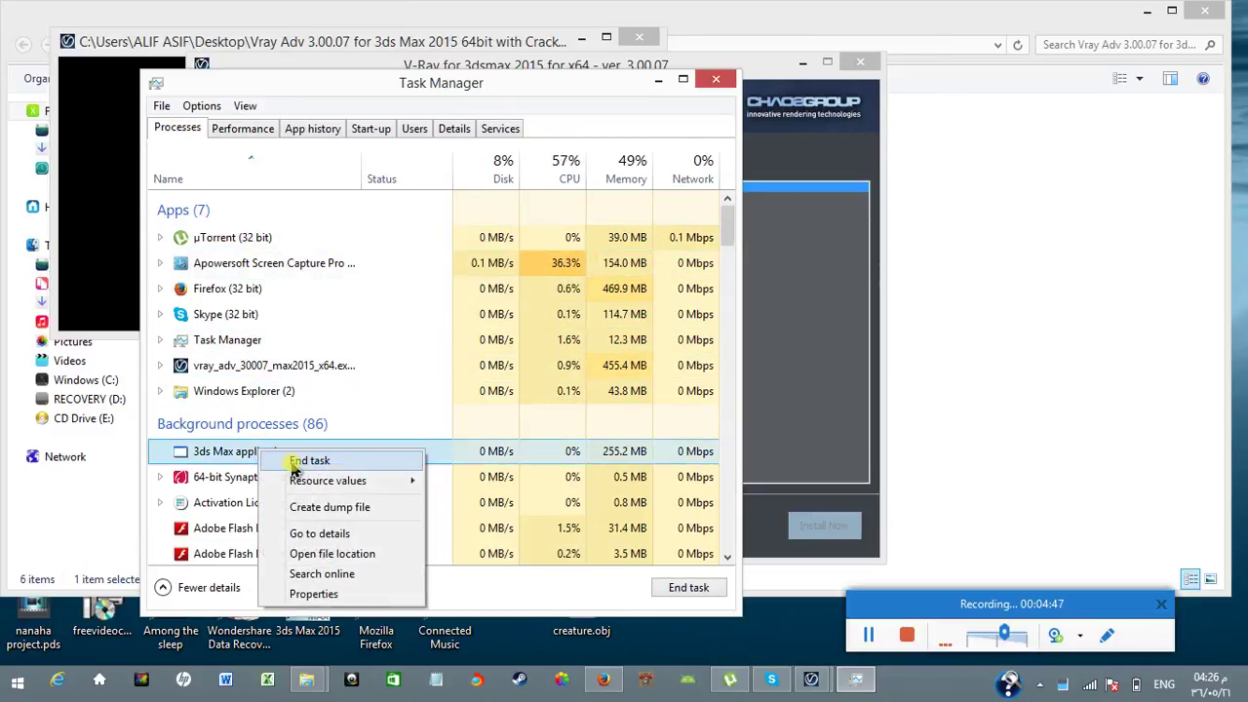
{"action": "left_click", "coordinate": [310, 460]}
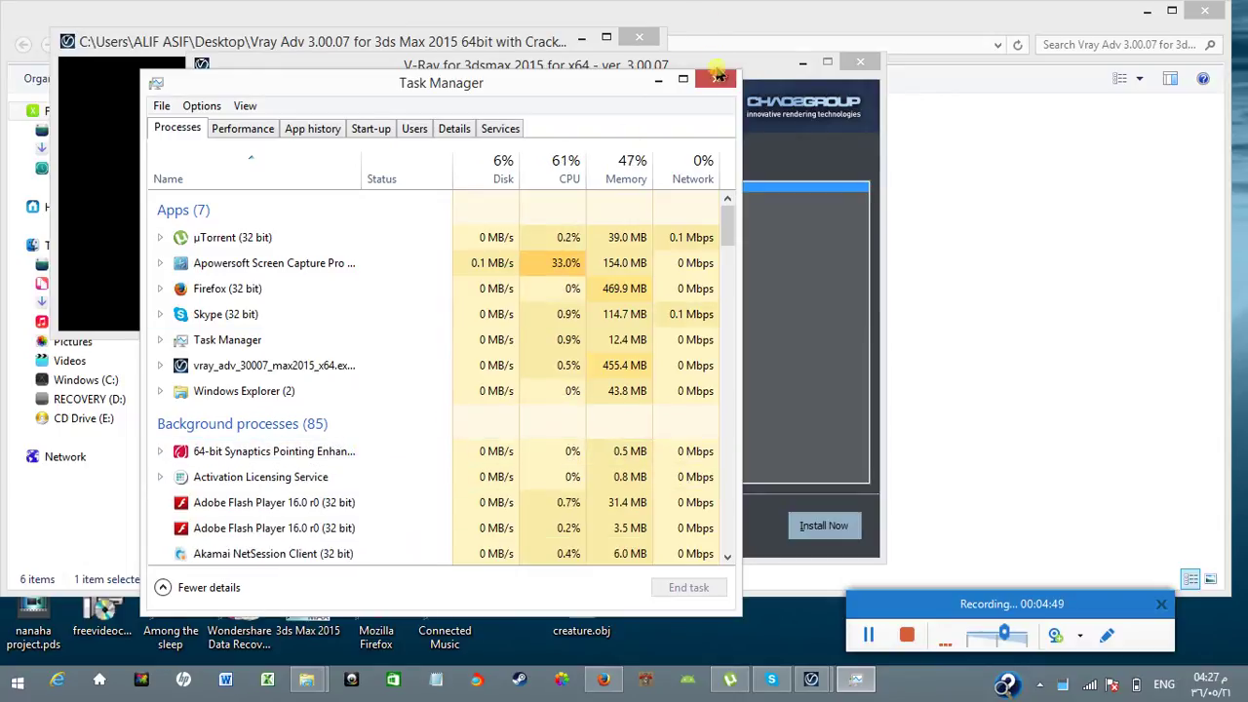
{"action": "left_click", "coordinate": [715, 78]}
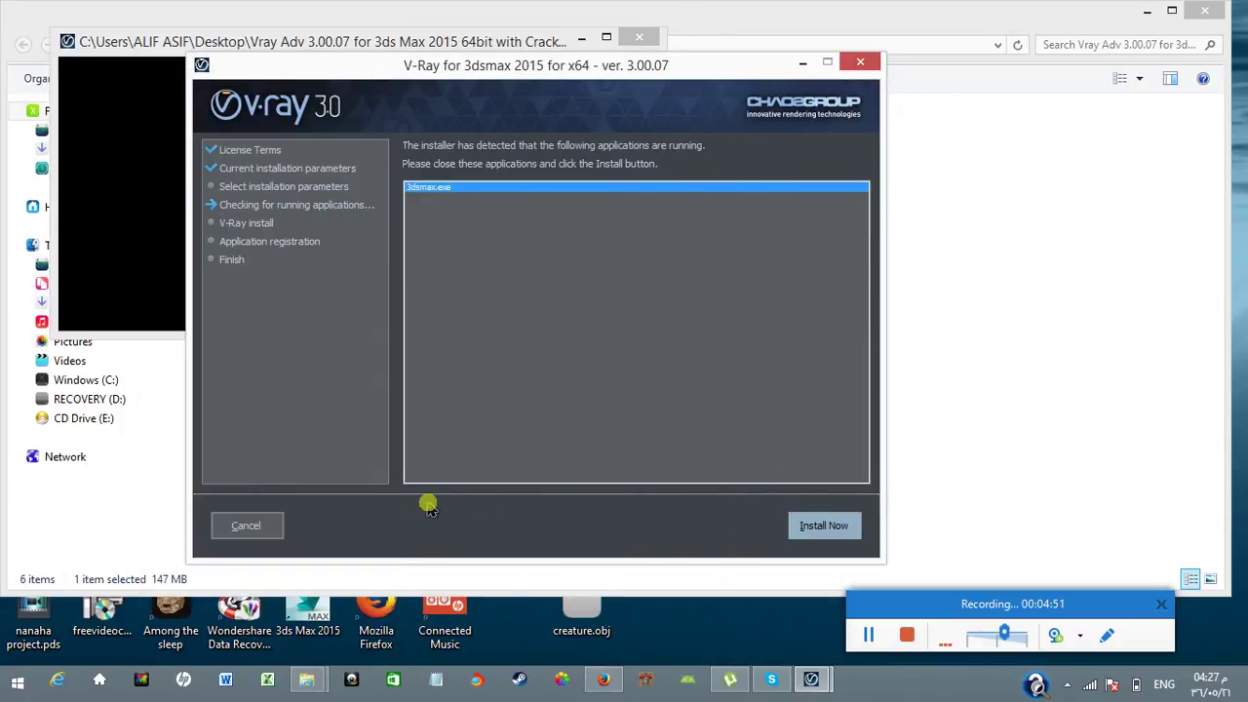
Install V-Ray, then untick the readme, changelog and support-site options on the final page
{"action": "left_click", "coordinate": [814, 526]}
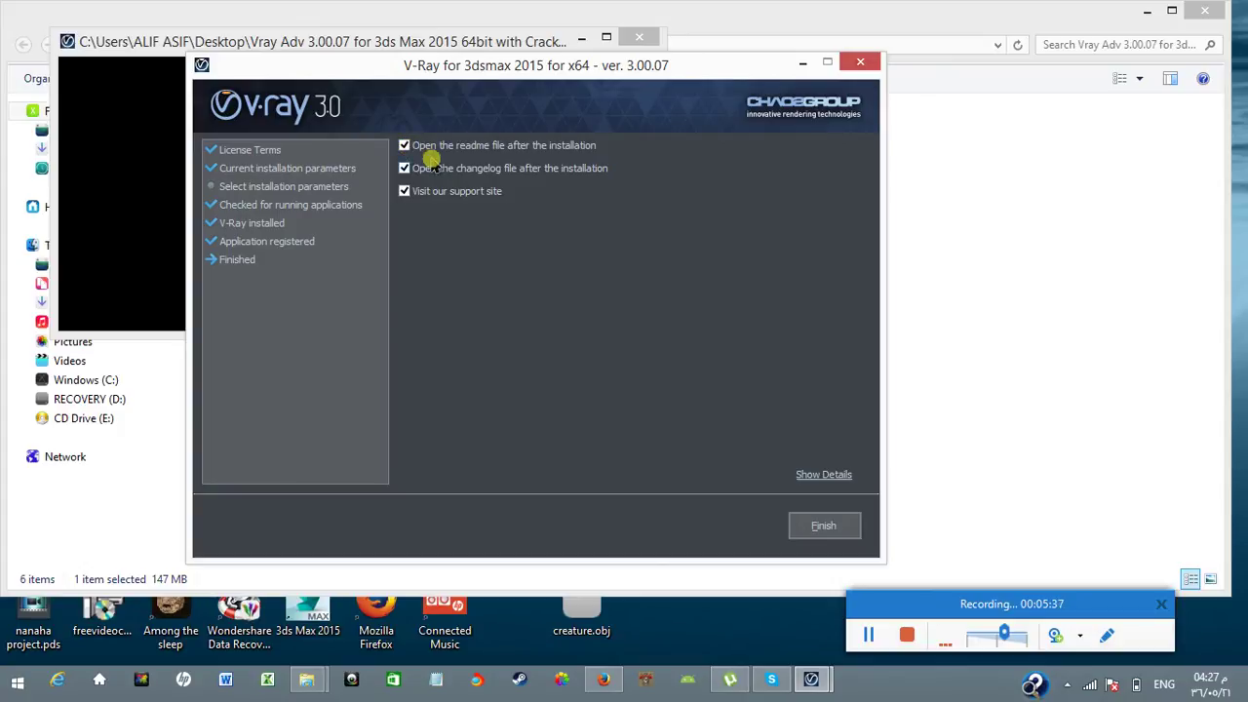
{"action": "left_click", "coordinate": [404, 146]}
{"action": "left_click", "coordinate": [405, 168]}
{"action": "left_click", "coordinate": [404, 190]}
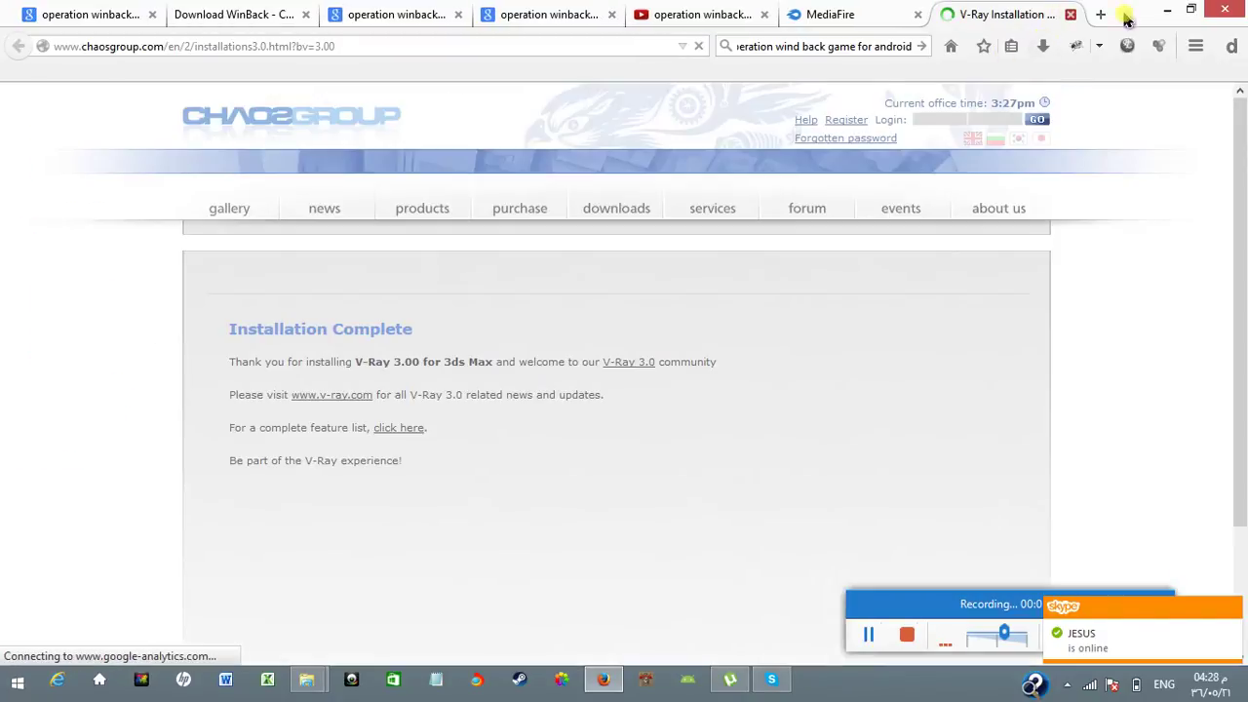
Close the V-Ray Installation Complete tab and minimize Firefox
{"action": "left_click", "coordinate": [1067, 13]}
{"action": "left_click", "coordinate": [1167, 9]}
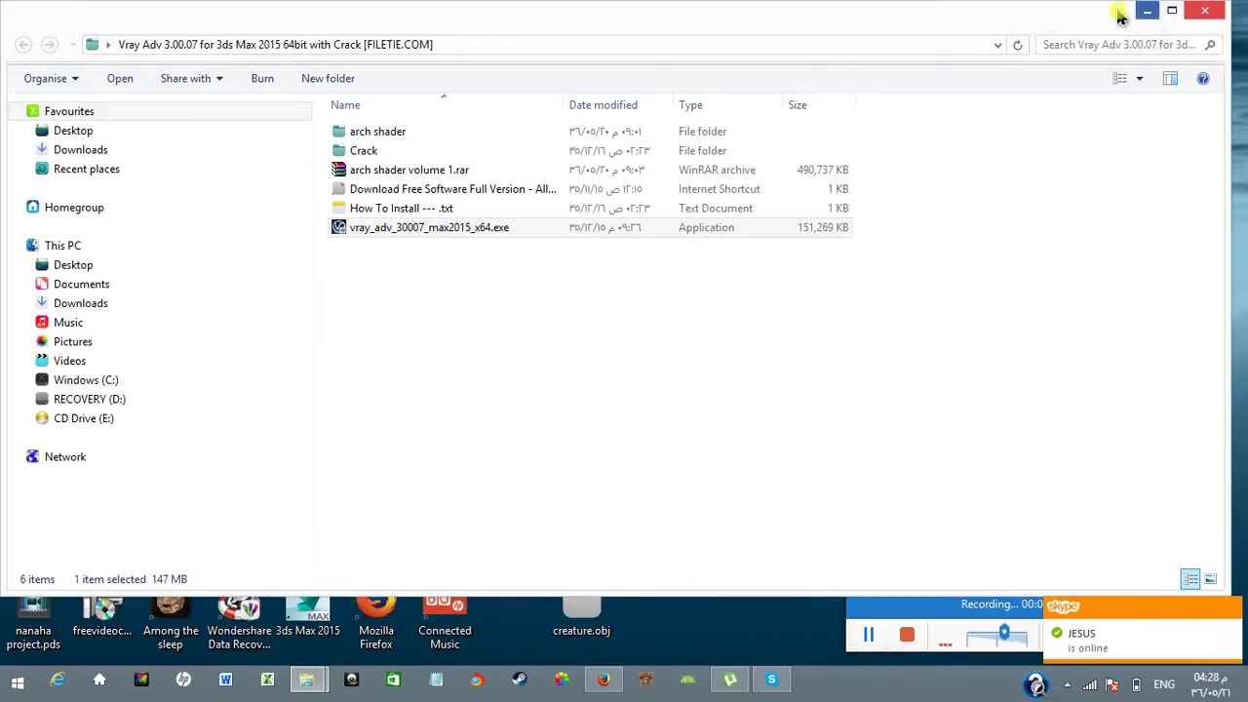
Open the Crack folder and copy cgauth.dll and vray2015.dll
{"action": "double_click", "coordinate": [878, 26]}
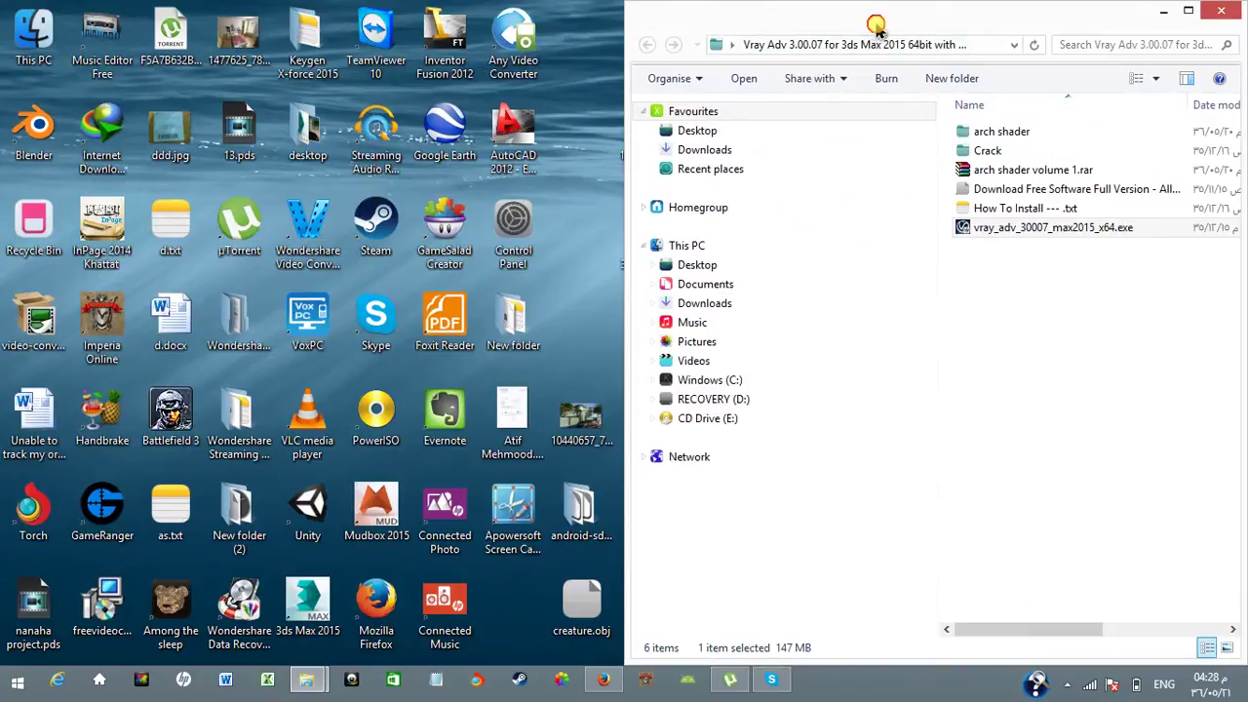
{"action": "left_click_drag", "start_coordinate": [871, 29], "coordinate": [612, 34]}
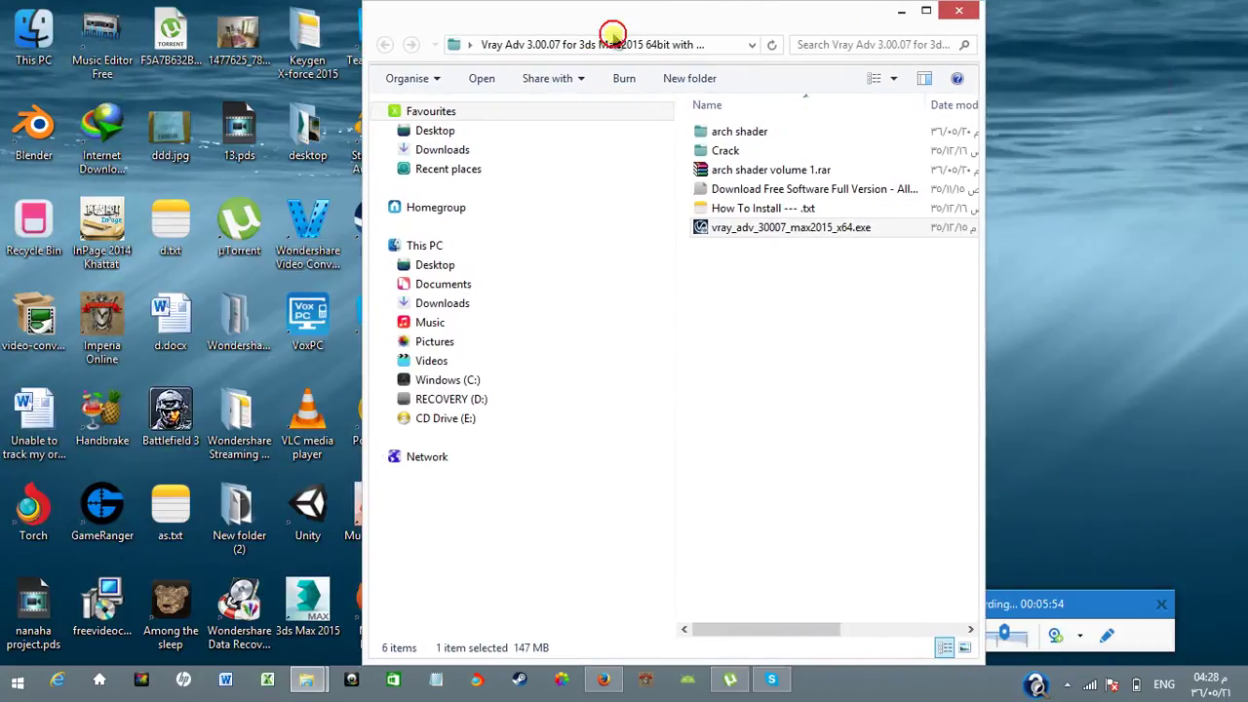
{"action": "double_click", "coordinate": [721, 151]}
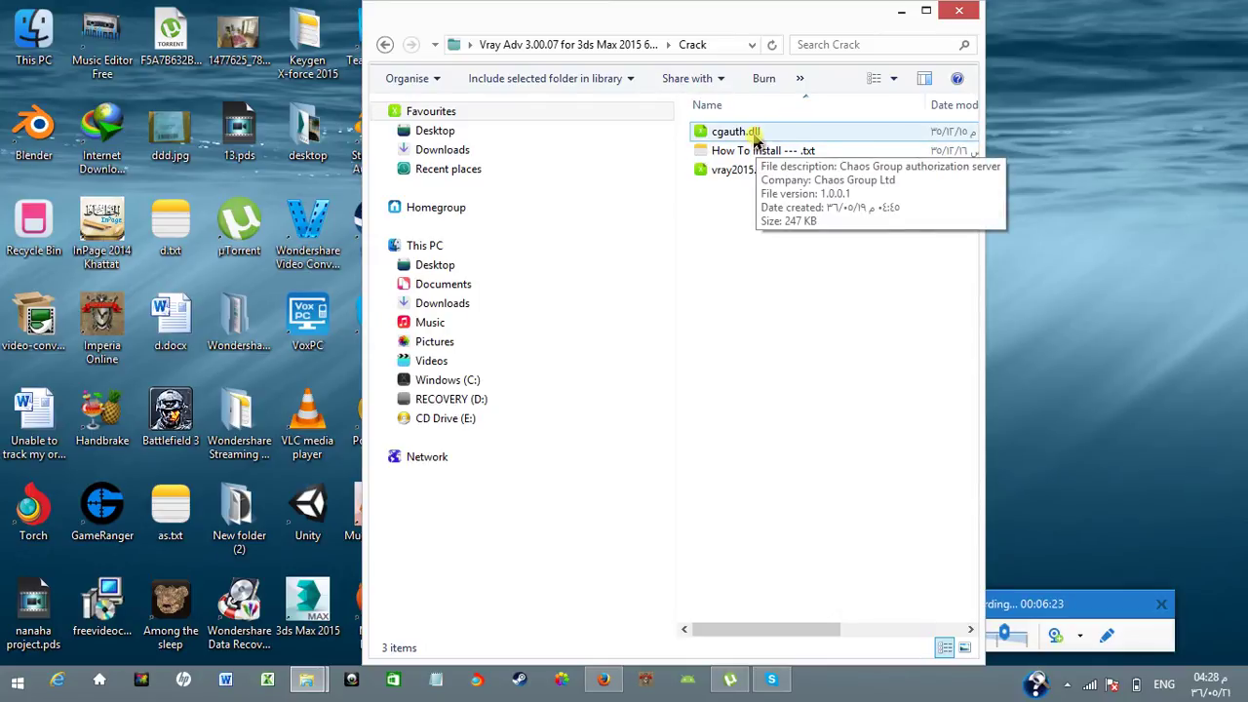
{"action": "left_click", "coordinate": [755, 137]}
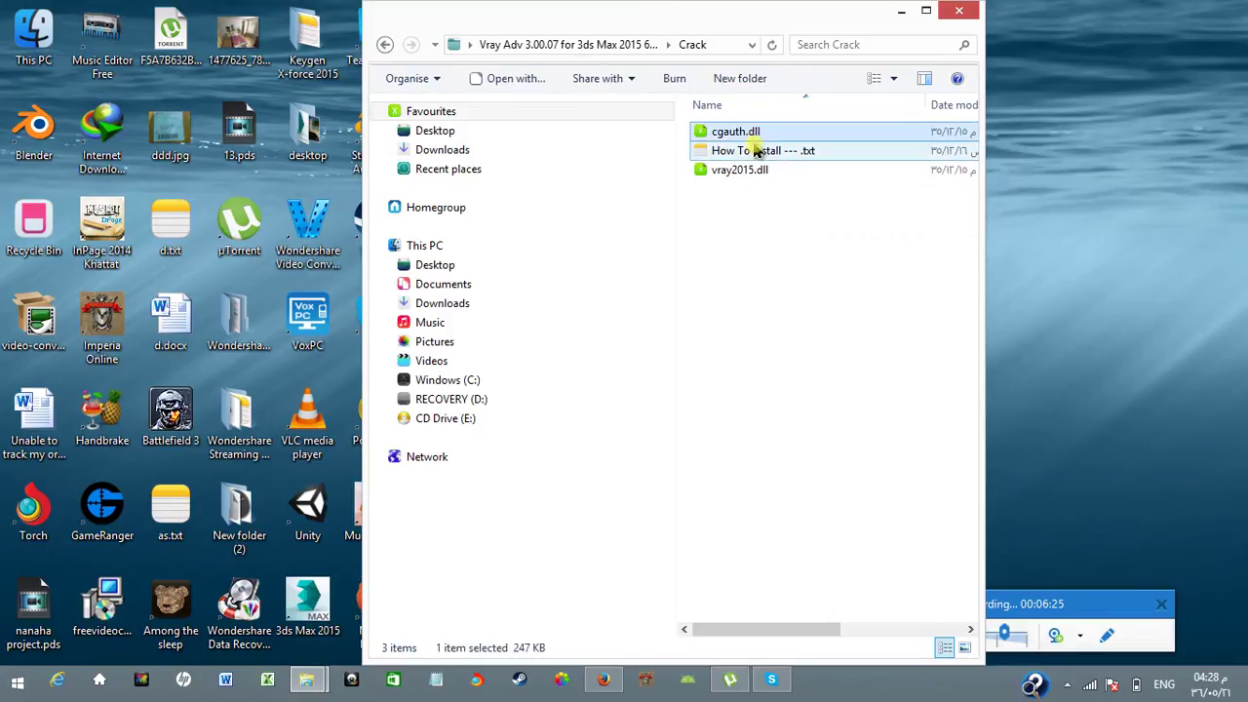
{"action": "left_click", "coordinate": [759, 170], "text": "ctrl"}
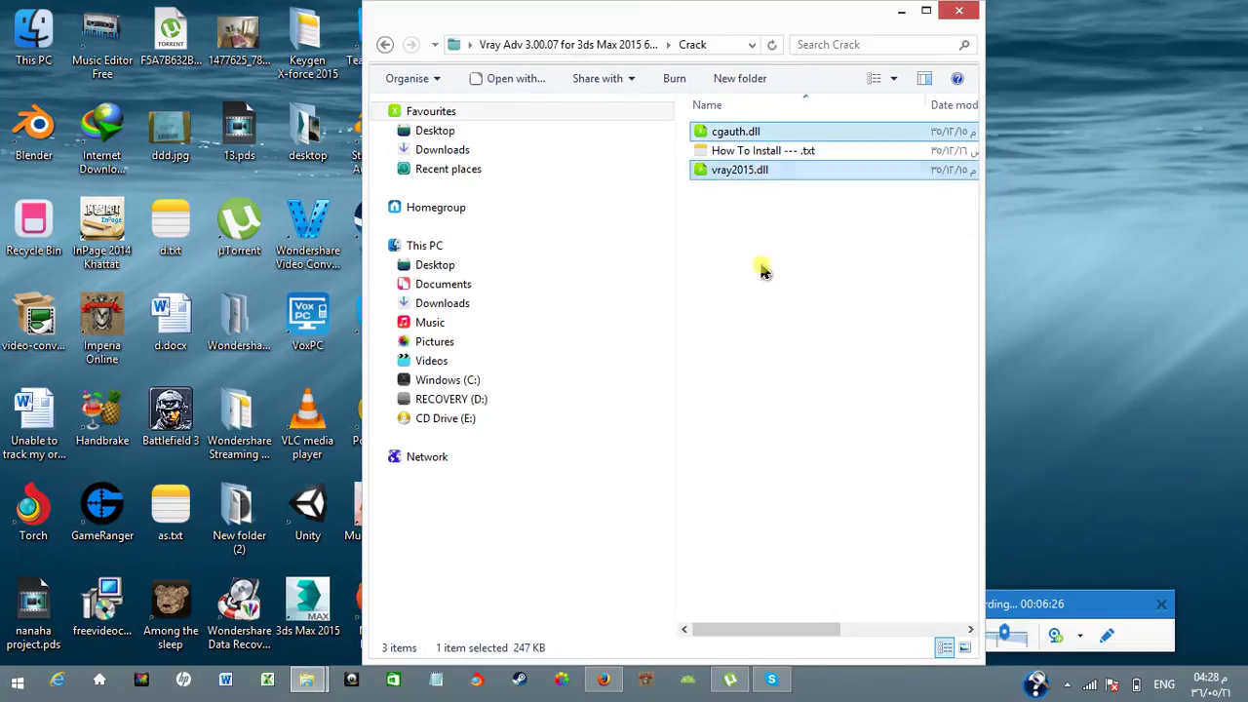
{"action": "right_click", "coordinate": [746, 178]}
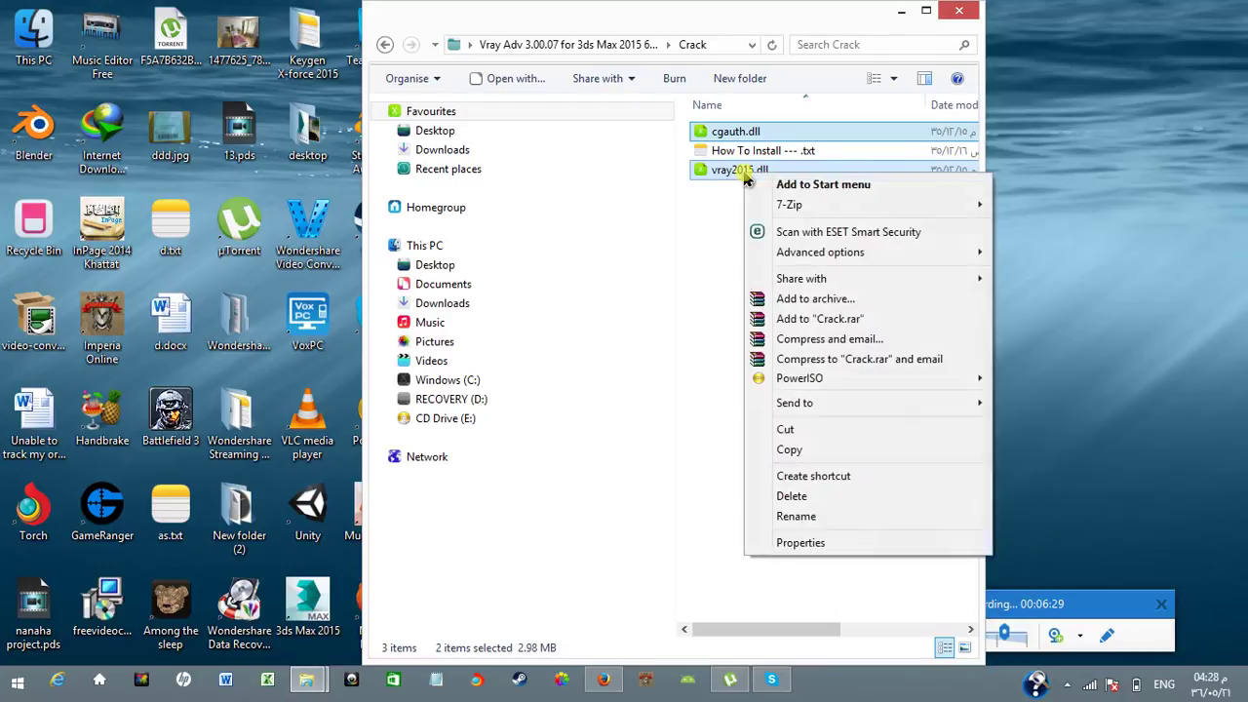
{"action": "left_click", "coordinate": [793, 454]}
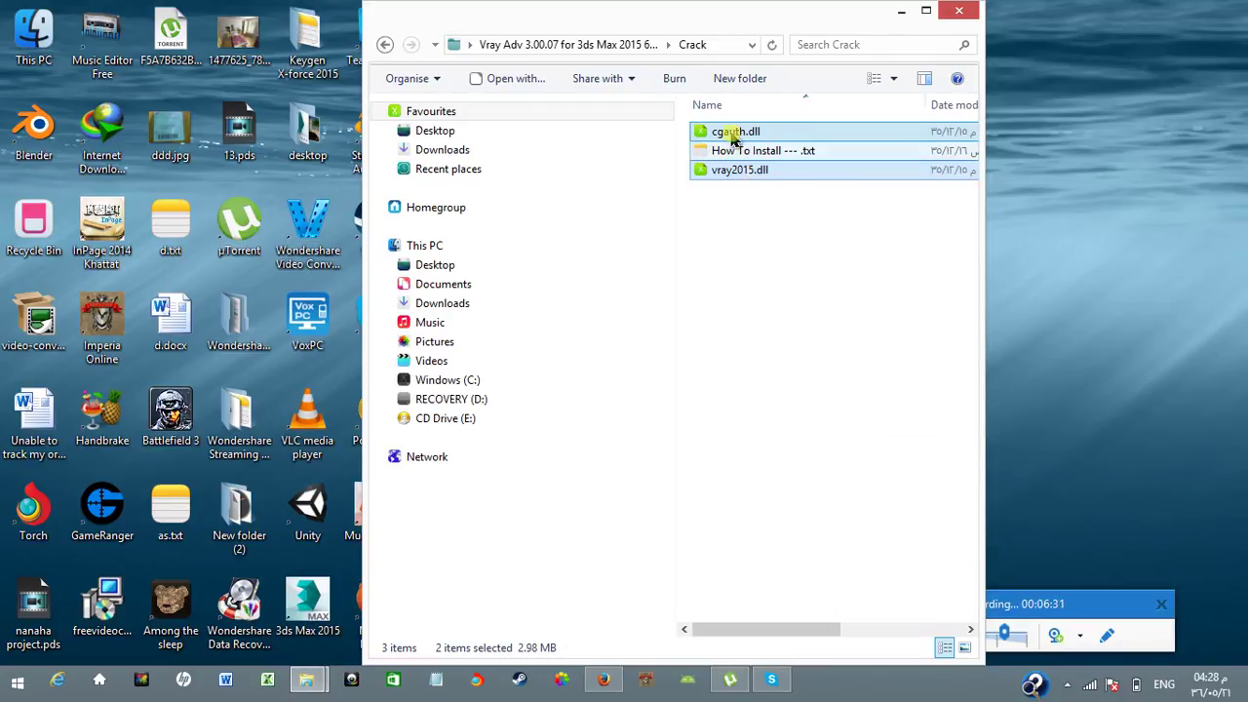
Navigate to C:\Program Files\Autodesk\3d max 2015\3ds Max 2015 in a maximized File Explorer
{"action": "left_click", "coordinate": [458, 381]}
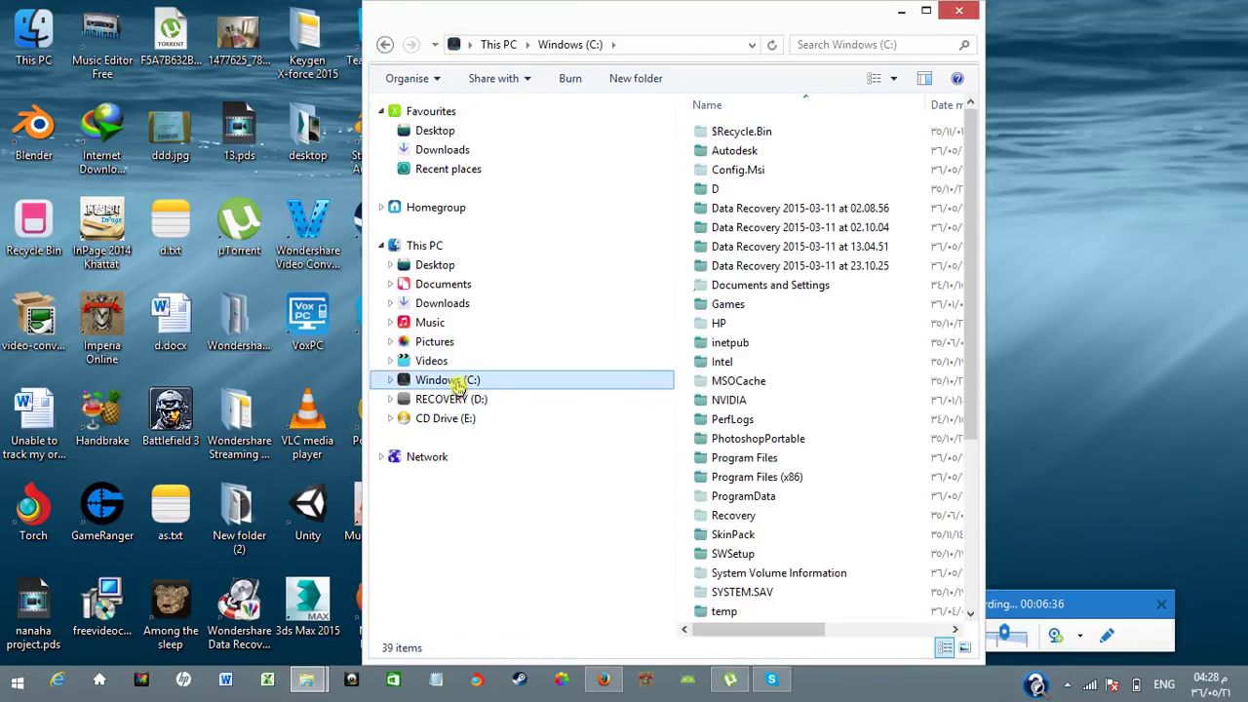
{"action": "double_click", "coordinate": [744, 28]}
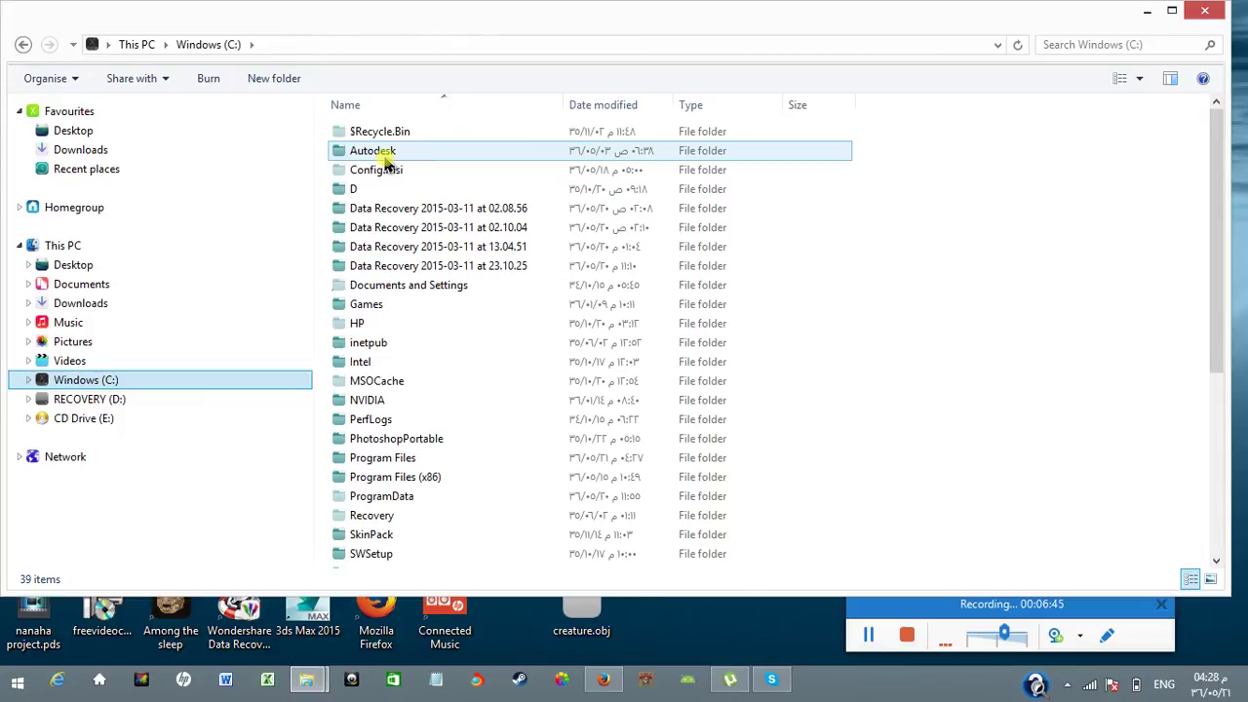
{"action": "mouse_move", "coordinate": [387, 165]}
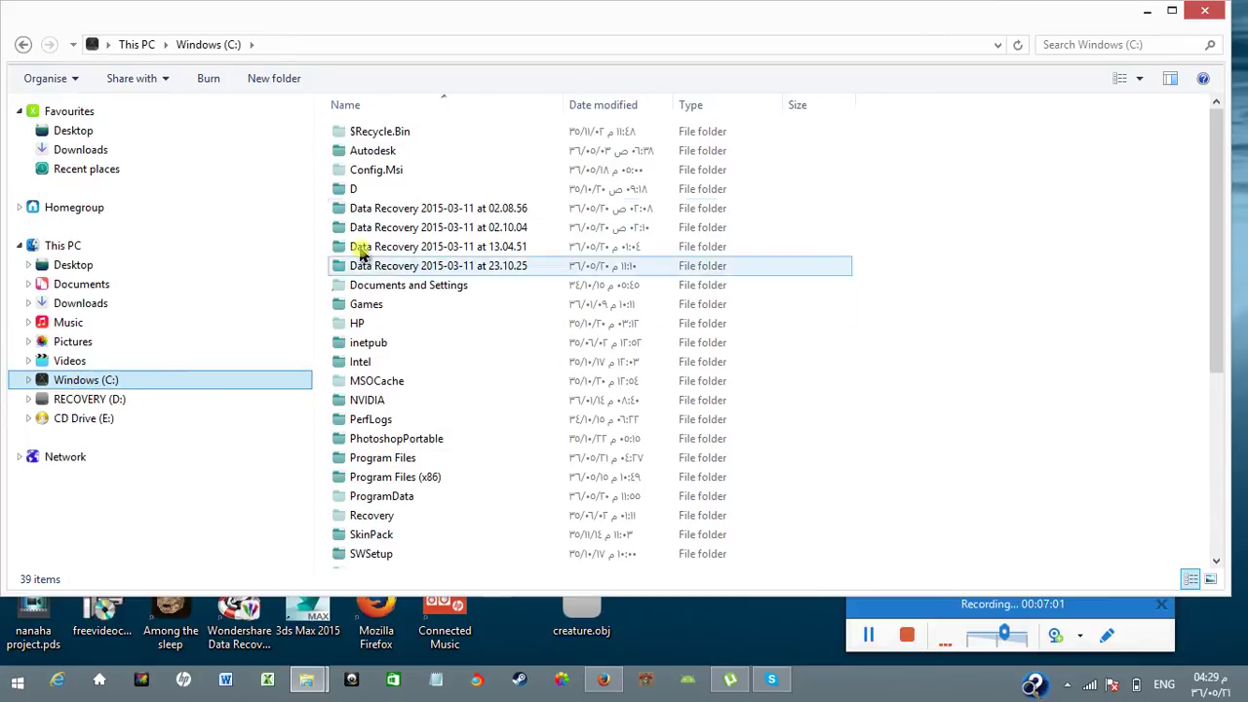
{"action": "double_click", "coordinate": [357, 153]}
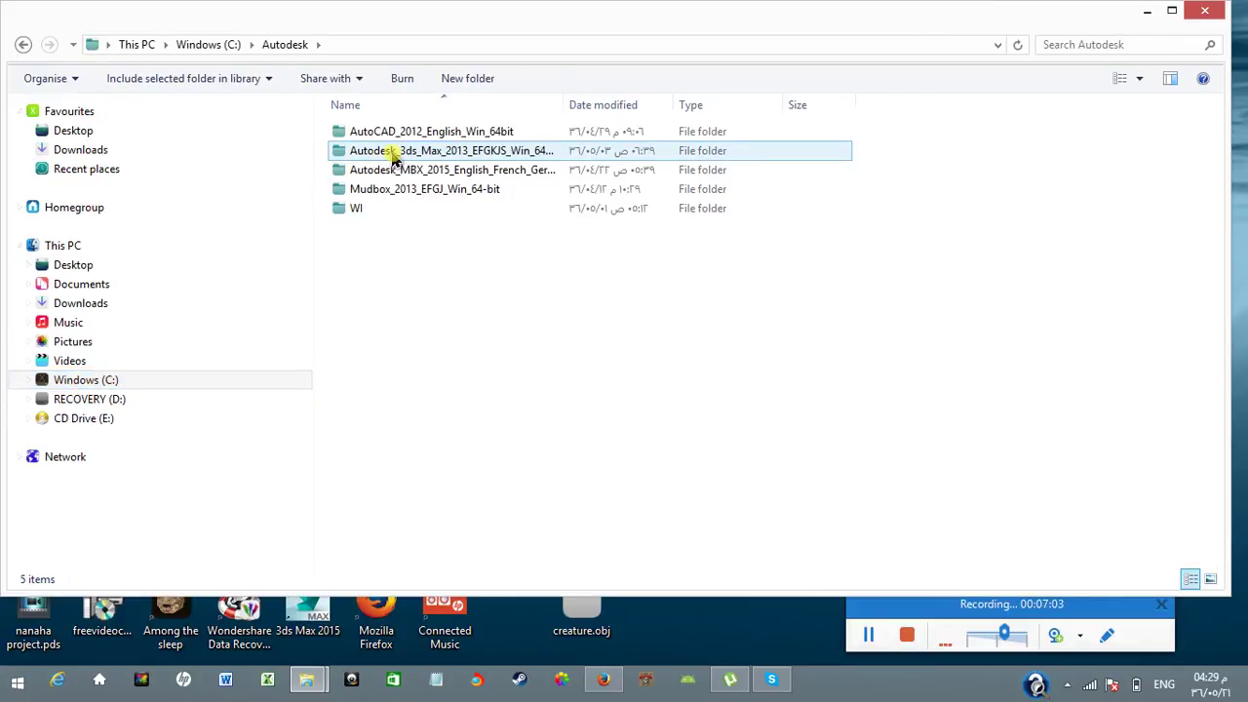
{"action": "left_click", "coordinate": [23, 44]}
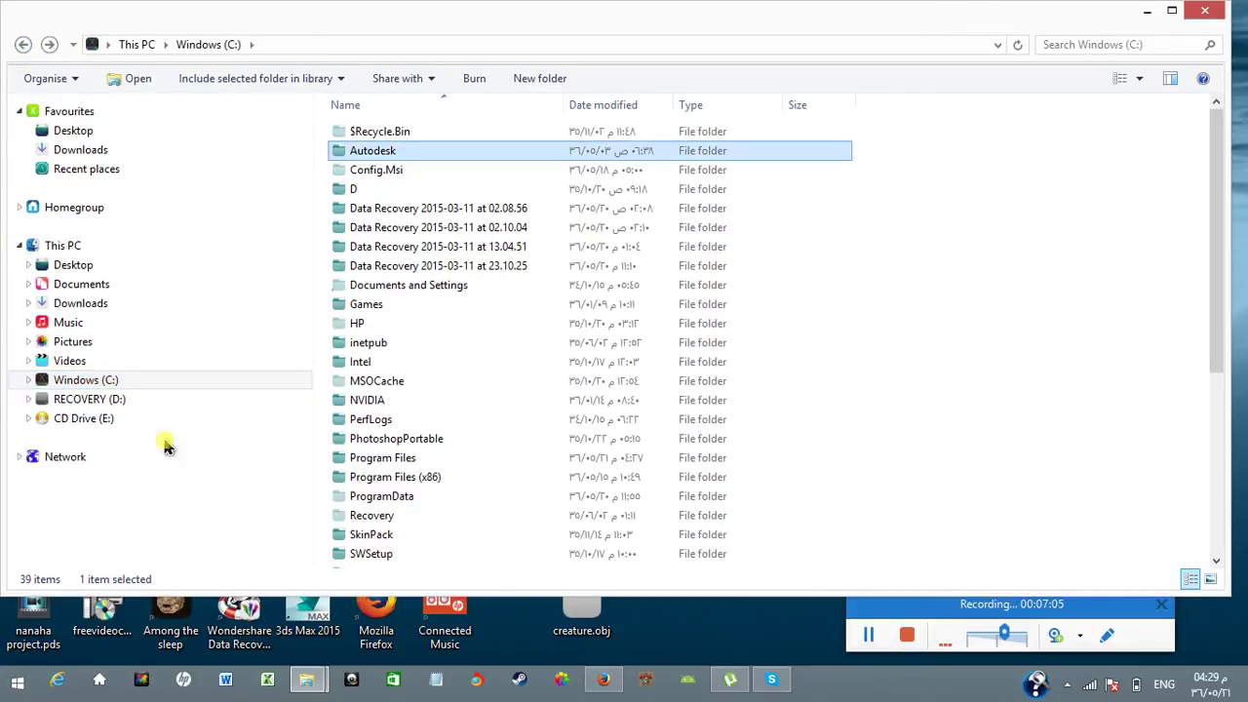
{"action": "left_click", "coordinate": [106, 382]}
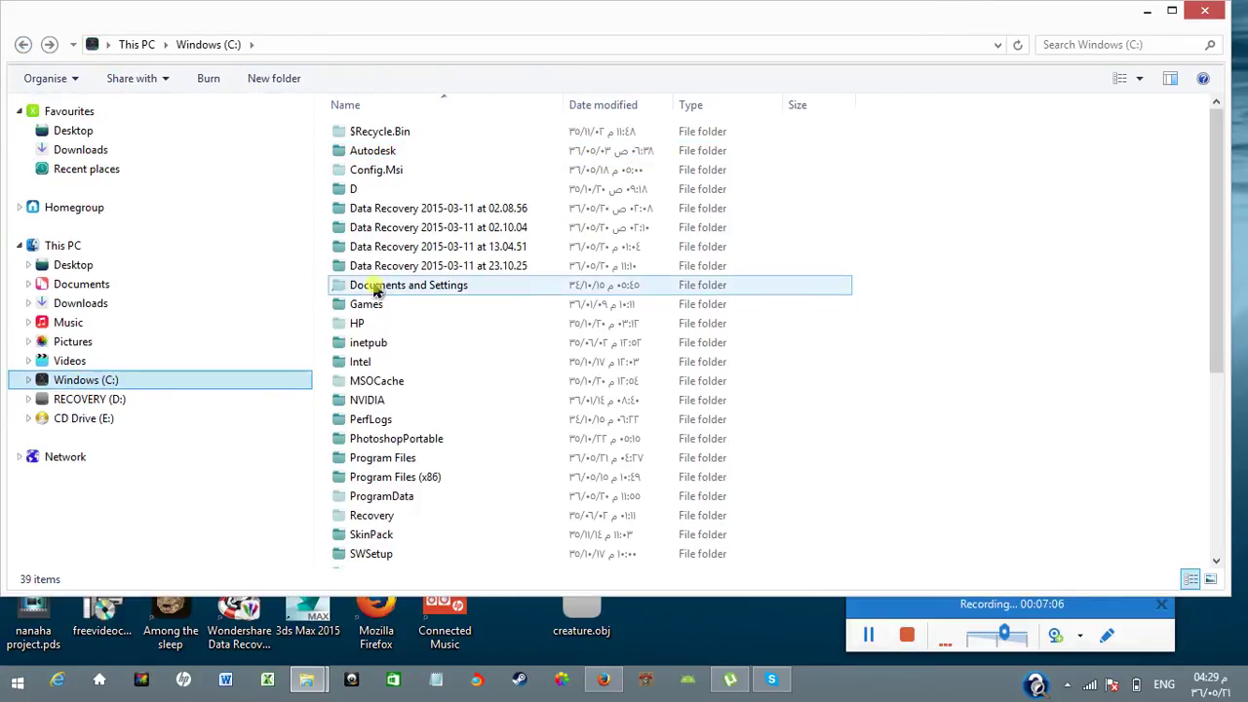
{"action": "double_click", "coordinate": [409, 462]}
{"action": "double_click", "coordinate": [395, 165]}
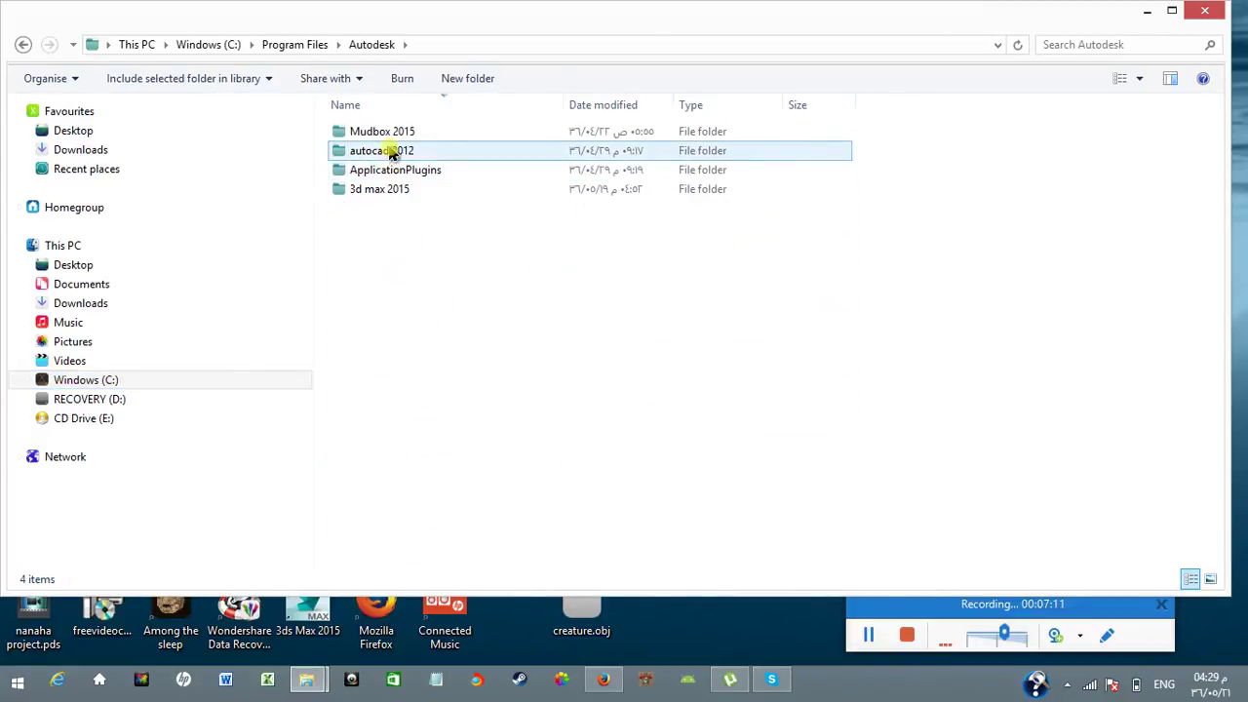
{"action": "double_click", "coordinate": [394, 189]}
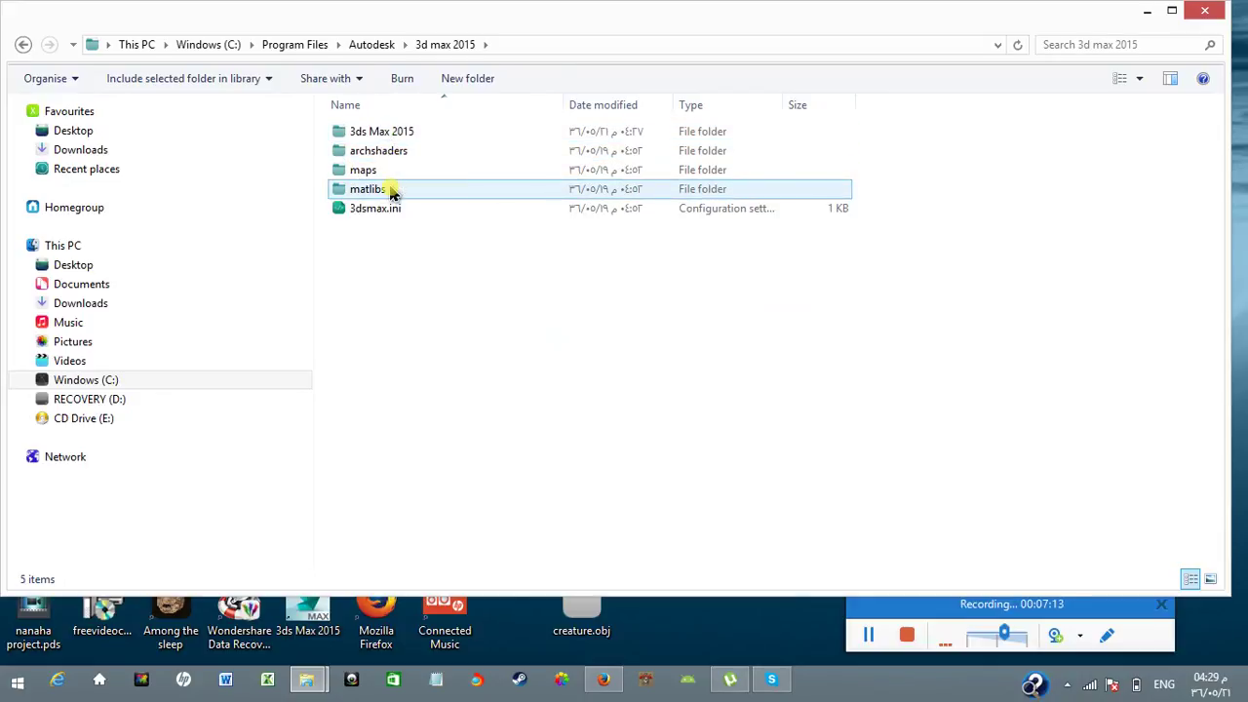
{"action": "left_click", "coordinate": [390, 134]}
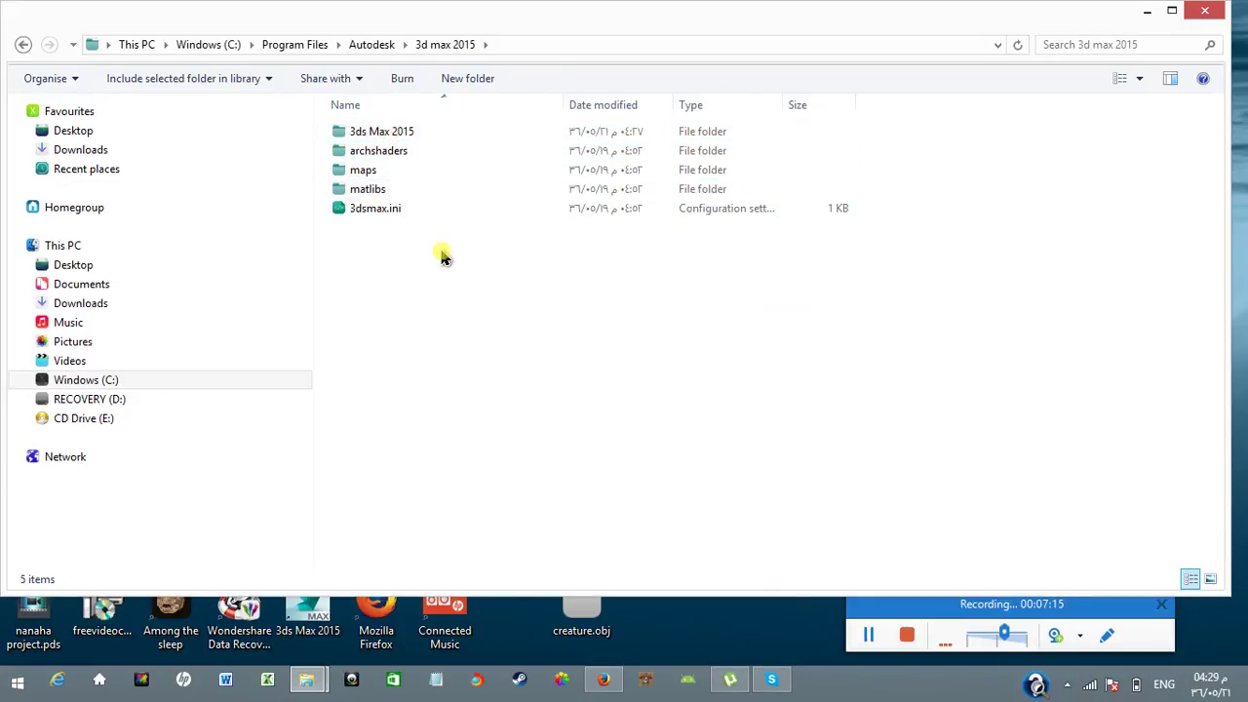
{"action": "double_click", "coordinate": [390, 135]}
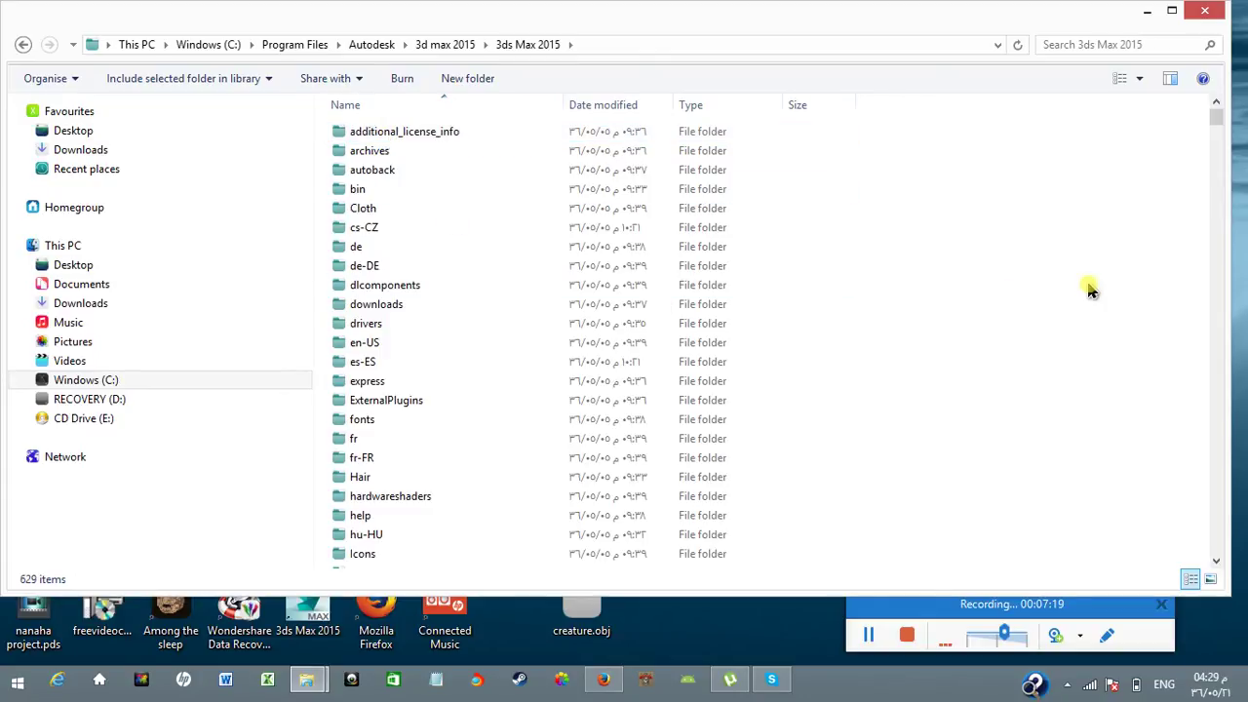
Paste the two crack DLLs here, replacing existing files for all items with administrator permission
{"action": "right_click", "coordinate": [930, 216]}
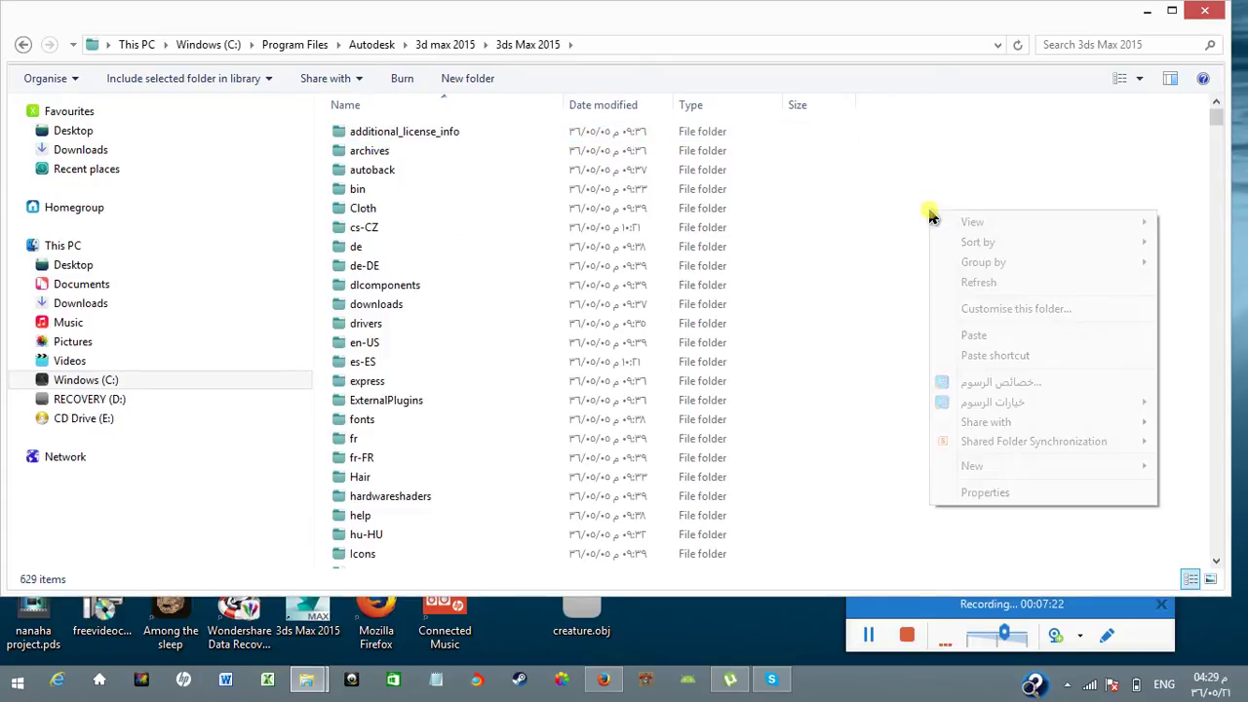
{"action": "left_click", "coordinate": [1001, 336]}
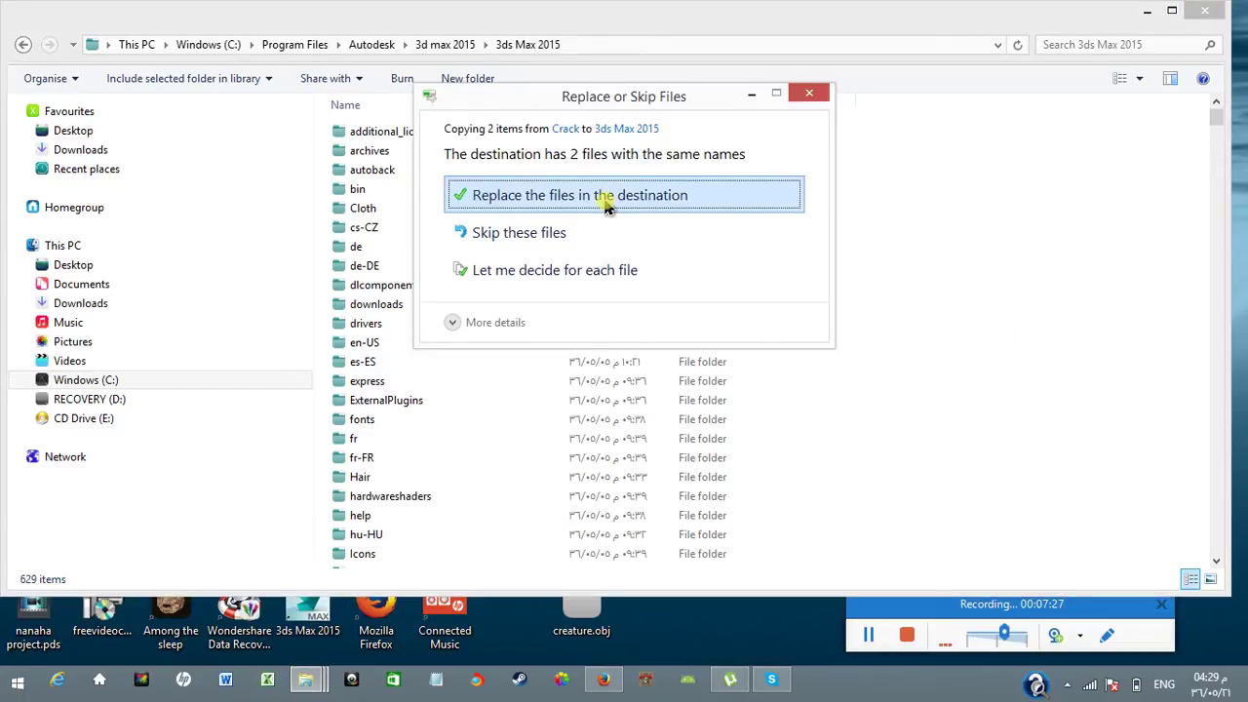
{"action": "left_click", "coordinate": [606, 203]}
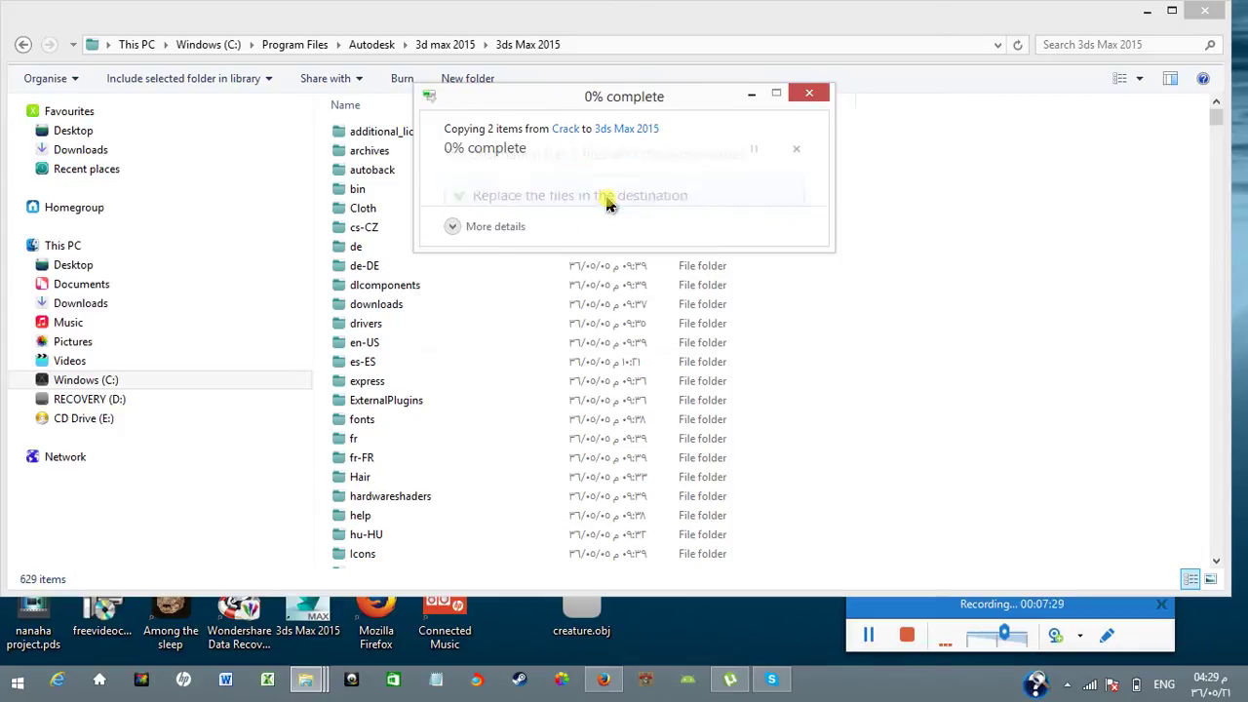
{"action": "left_click", "coordinate": [449, 225]}
{"action": "left_click", "coordinate": [572, 255]}
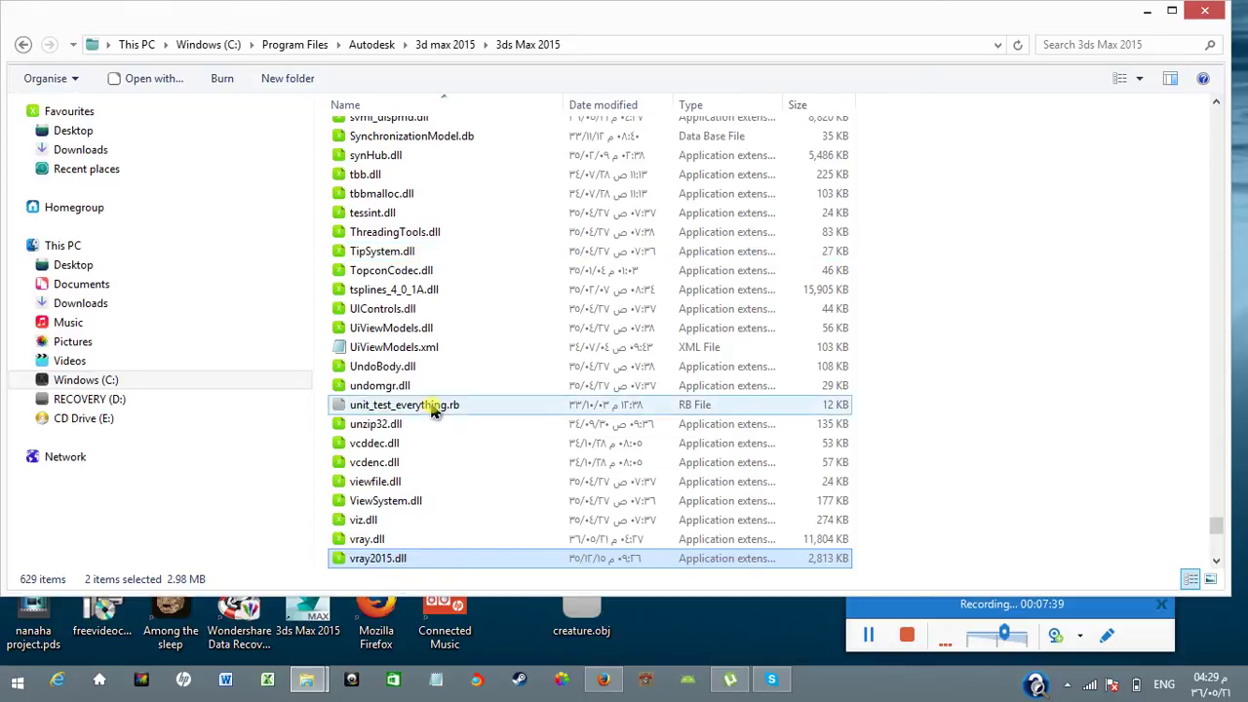
Scroll the folder listing, select vraydummy2015.max and type 'cg' to locate cgauth.dll
{"action": "scroll", "coordinate": [434, 410], "scroll_direction": "up", "scroll_amount": 9}
{"action": "scroll", "coordinate": [436, 408], "scroll_direction": "down", "scroll_amount": 6}
{"action": "scroll", "coordinate": [436, 408], "scroll_direction": "down", "scroll_amount": 13}
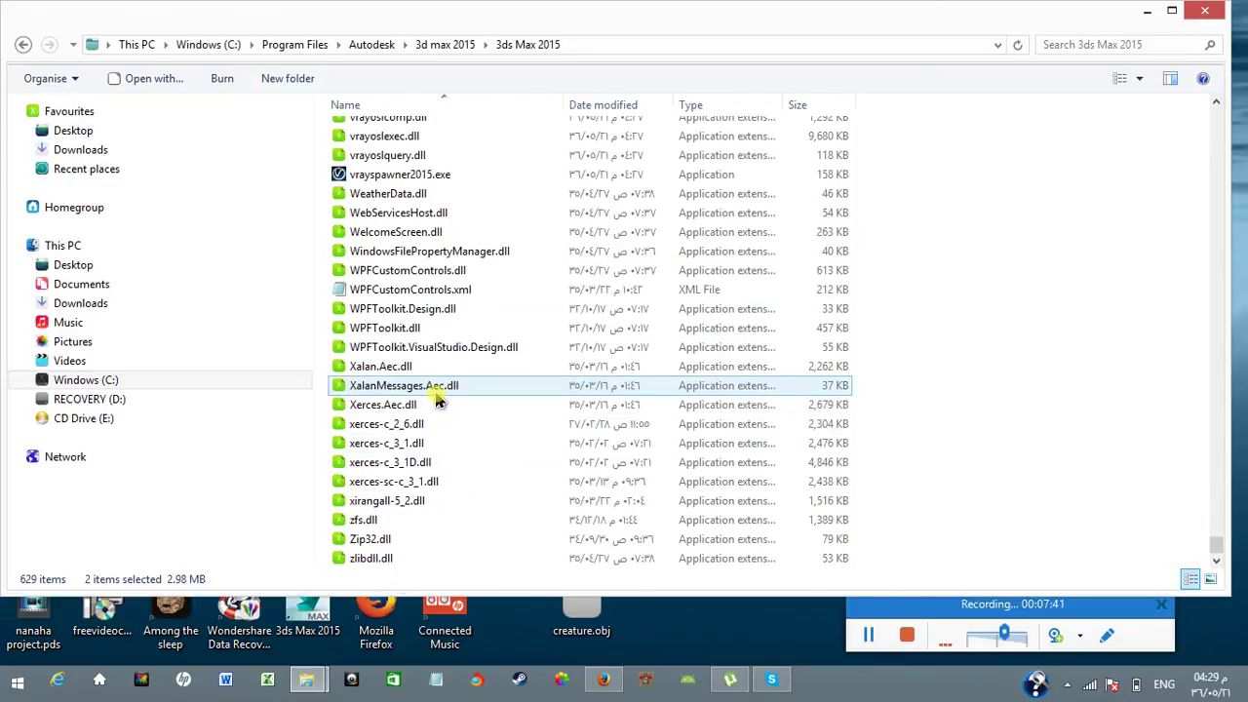
{"action": "scroll", "coordinate": [438, 399], "scroll_direction": "up", "scroll_amount": 5}
{"action": "left_click", "coordinate": [419, 279]}
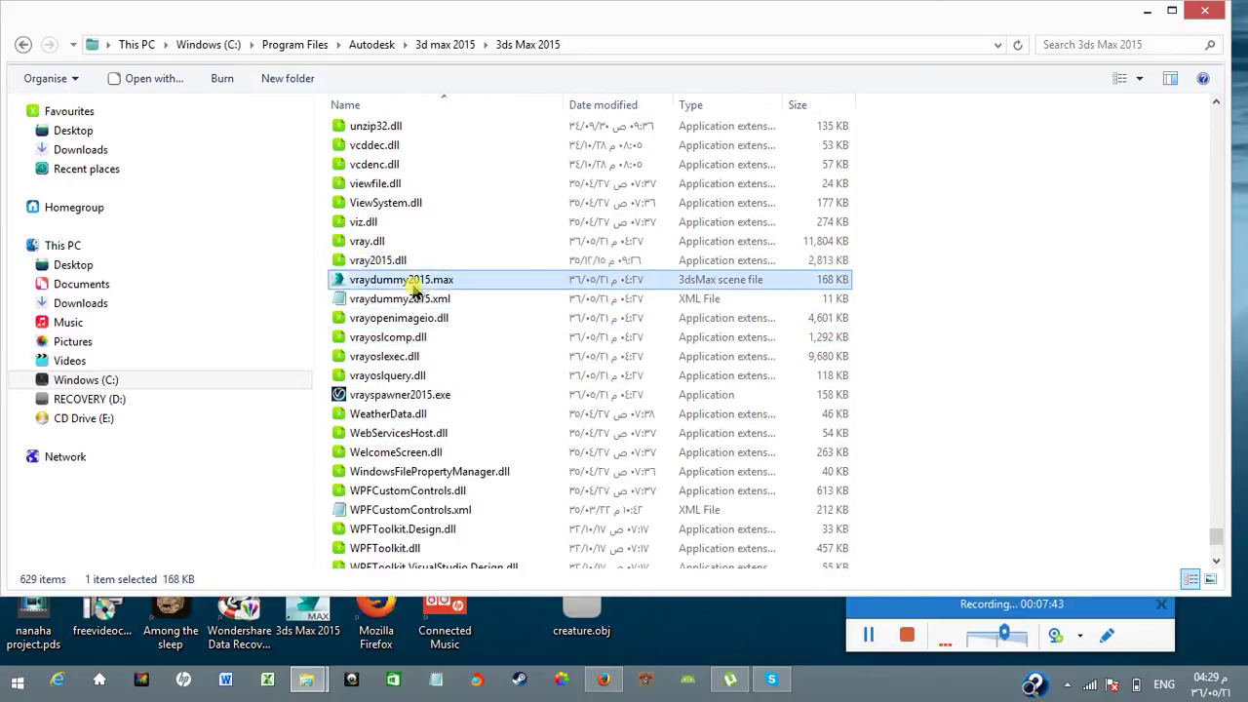
{"action": "type", "text": "cg"}
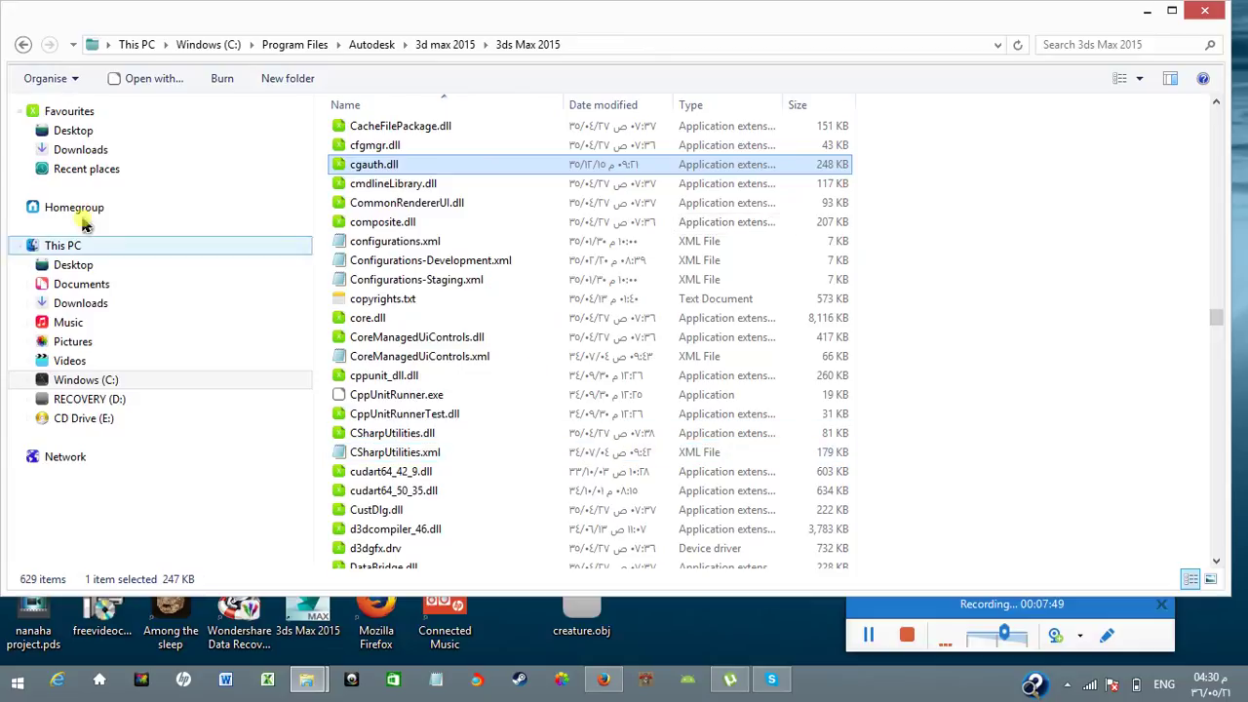
Minimize 3ds Max and copy cgauth.dll from the V-Ray download's Crack folder
{"action": "left_click", "coordinate": [306, 680]}
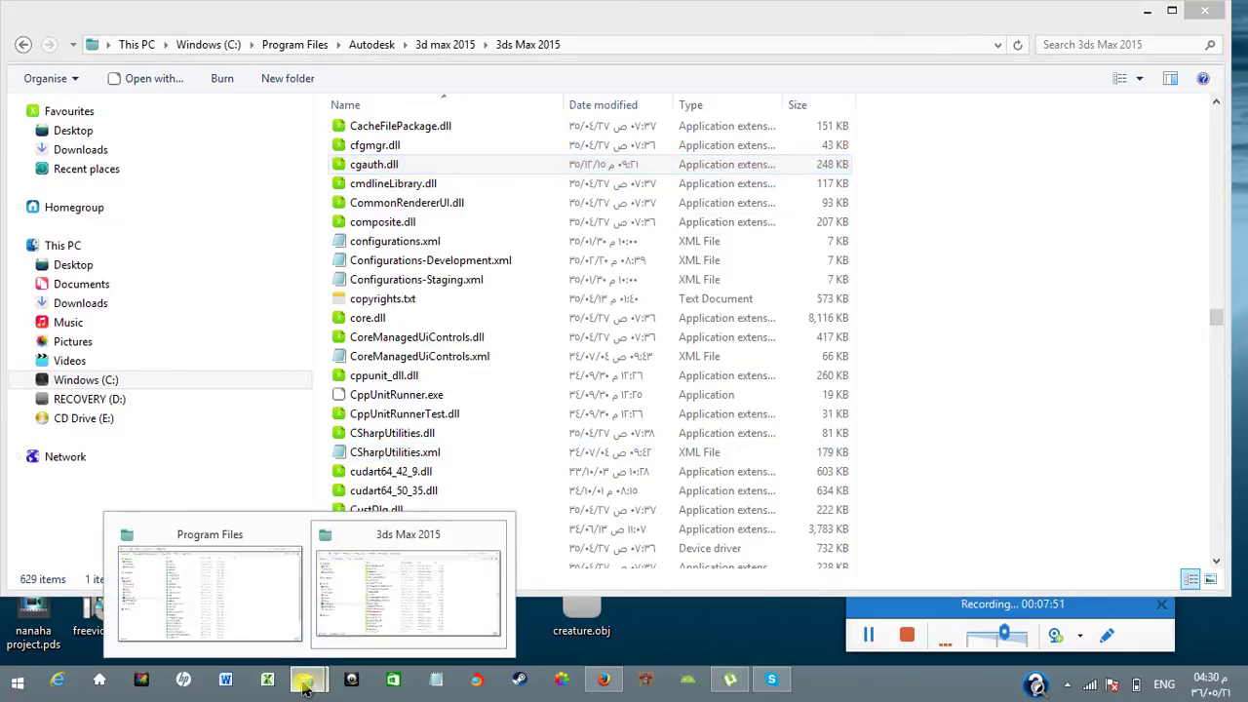
{"action": "left_click", "coordinate": [371, 614]}
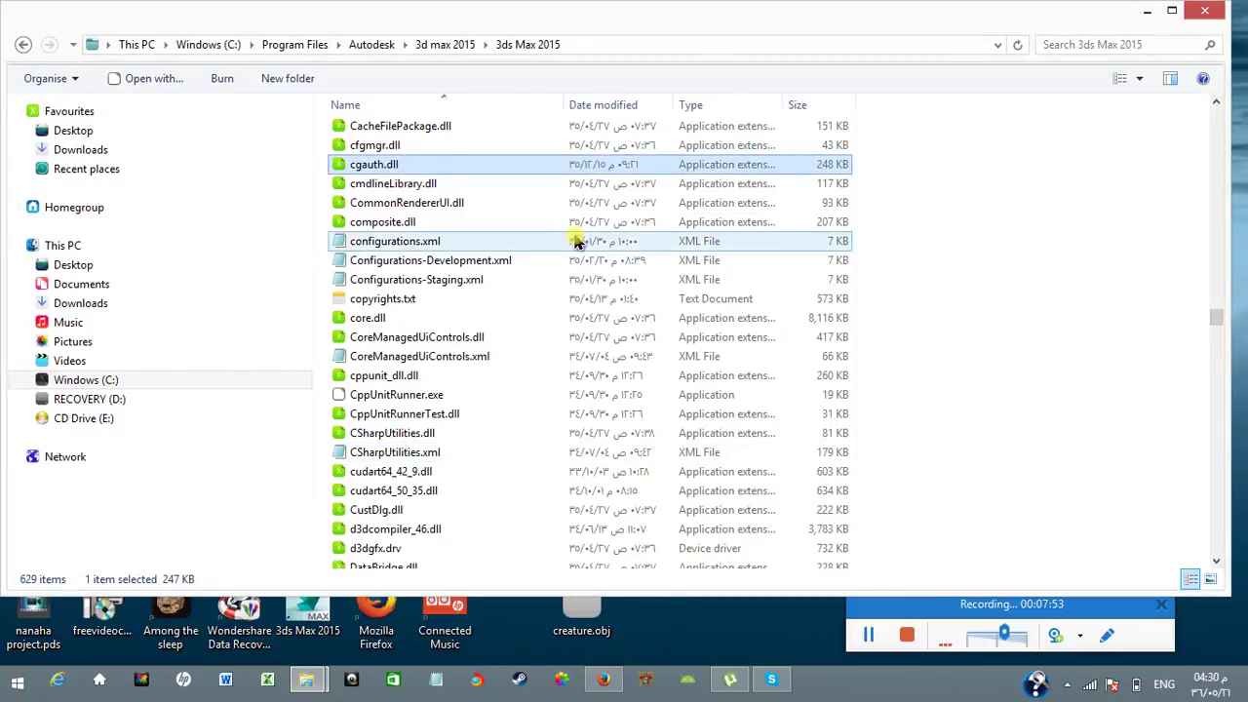
{"action": "left_click", "coordinate": [1147, 11]}
{"action": "double_click", "coordinate": [649, 226]}
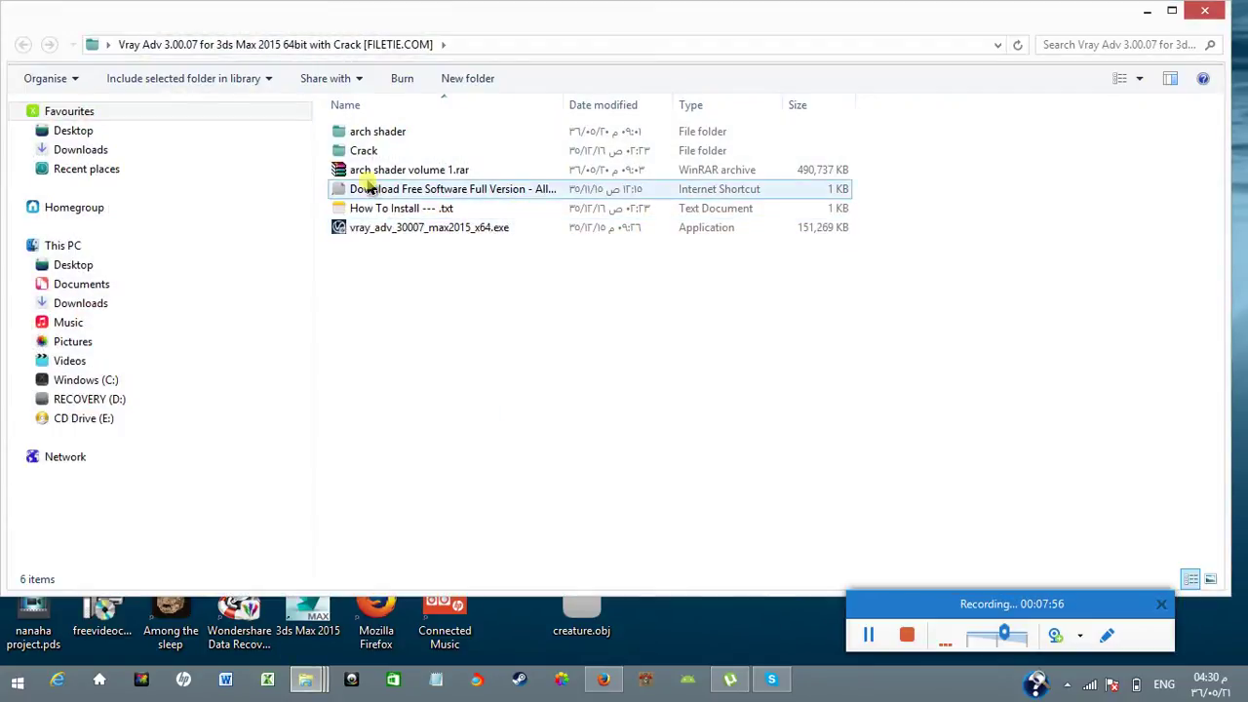
{"action": "double_click", "coordinate": [358, 153]}
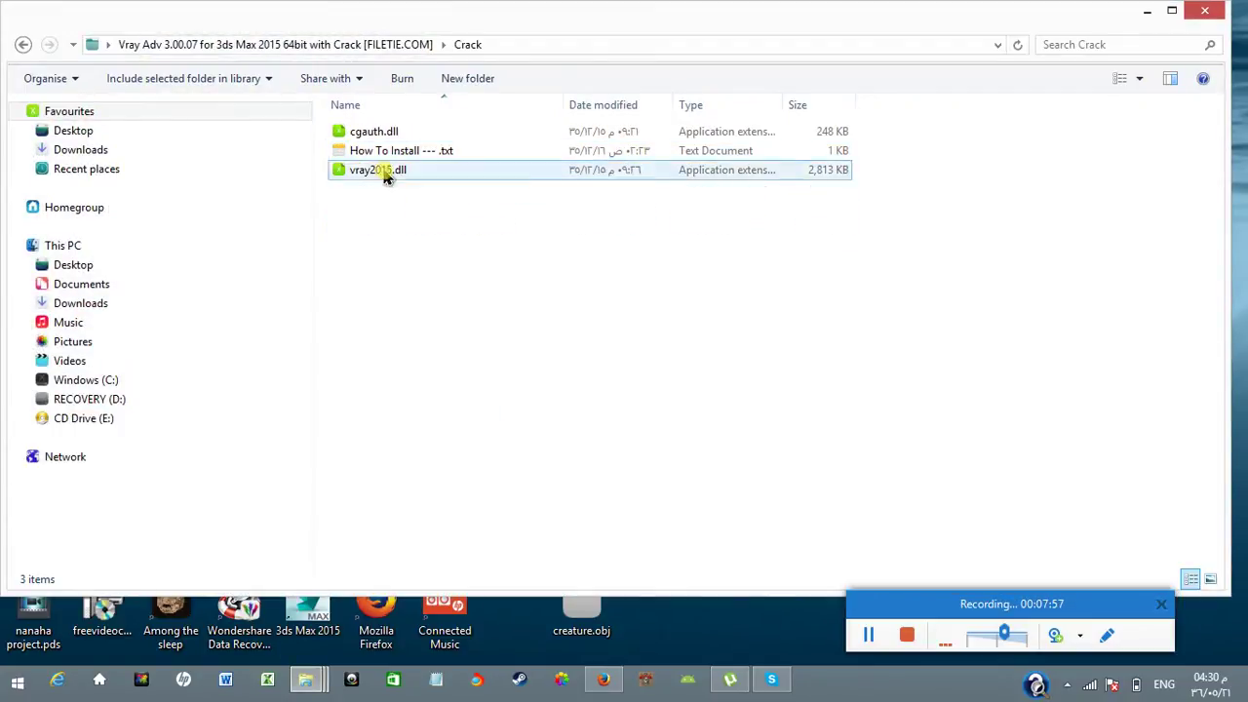
{"action": "right_click", "coordinate": [369, 132]}
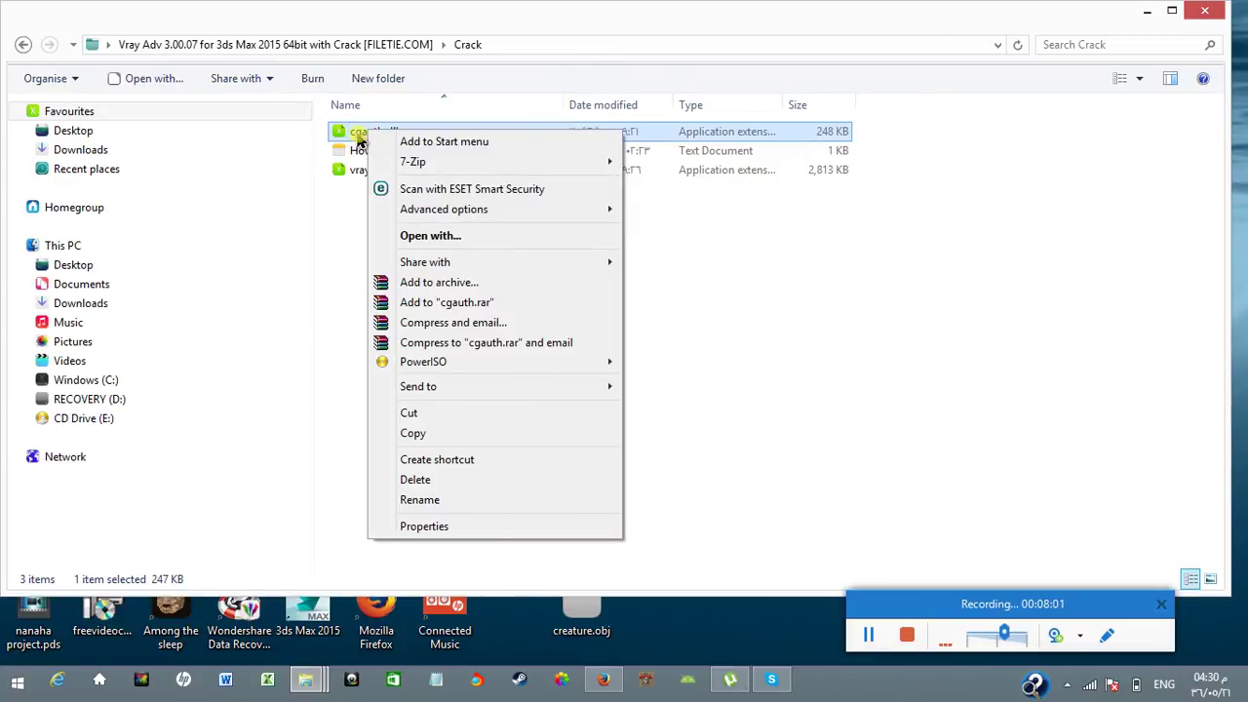
{"action": "left_click", "coordinate": [744, 334]}
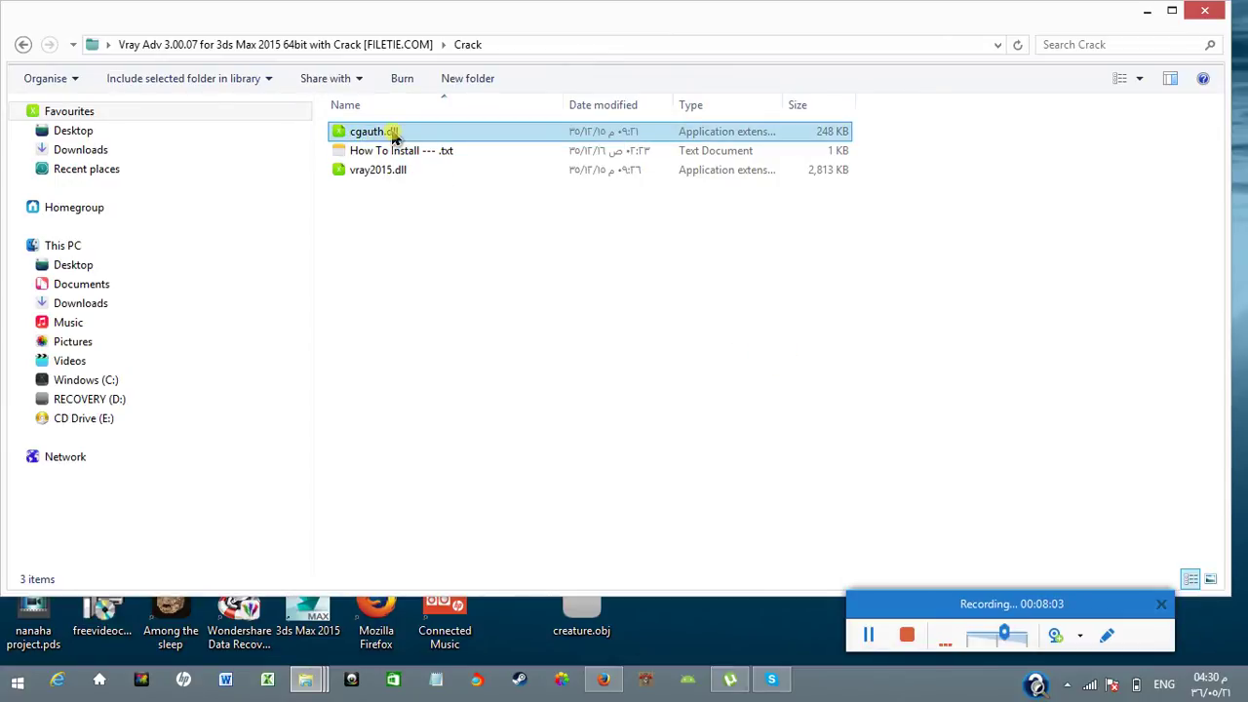
{"action": "right_click", "coordinate": [394, 139]}
{"action": "left_click", "coordinate": [465, 435]}
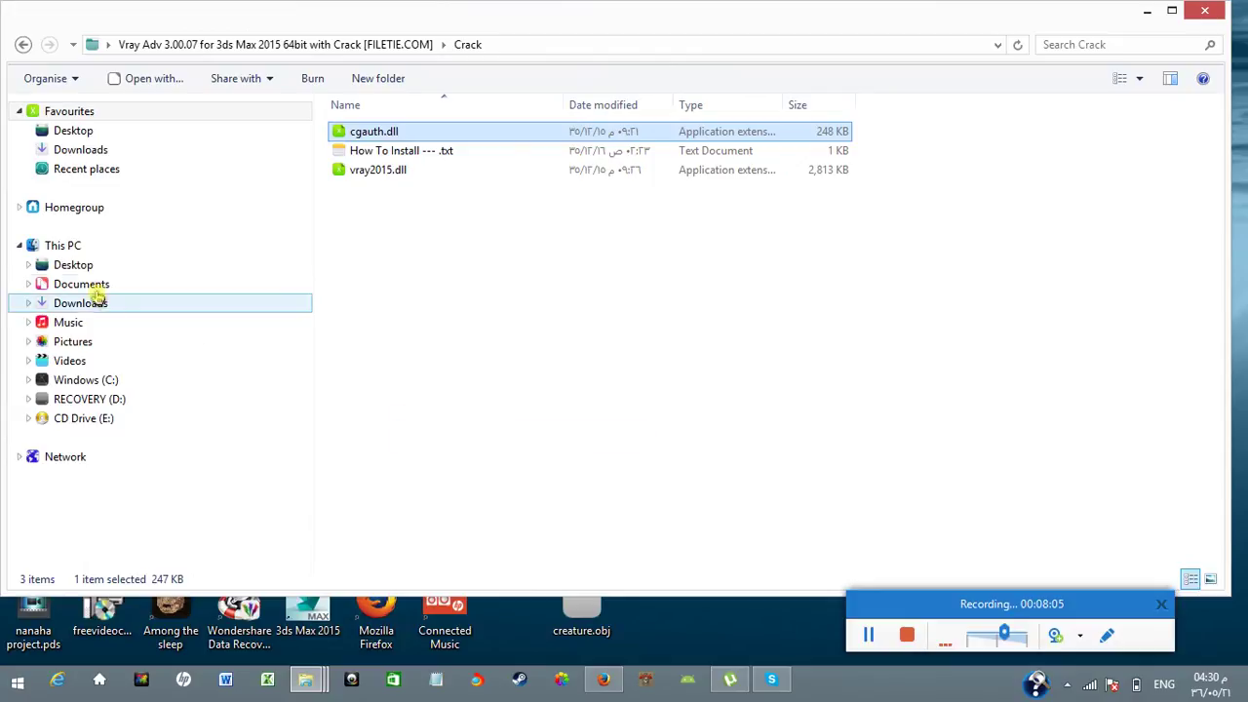
Browse to C:\Program Files\Chaos Group\V-Ray\RT for 3ds Max 2015 for x64\bin
{"action": "left_click", "coordinate": [90, 380]}
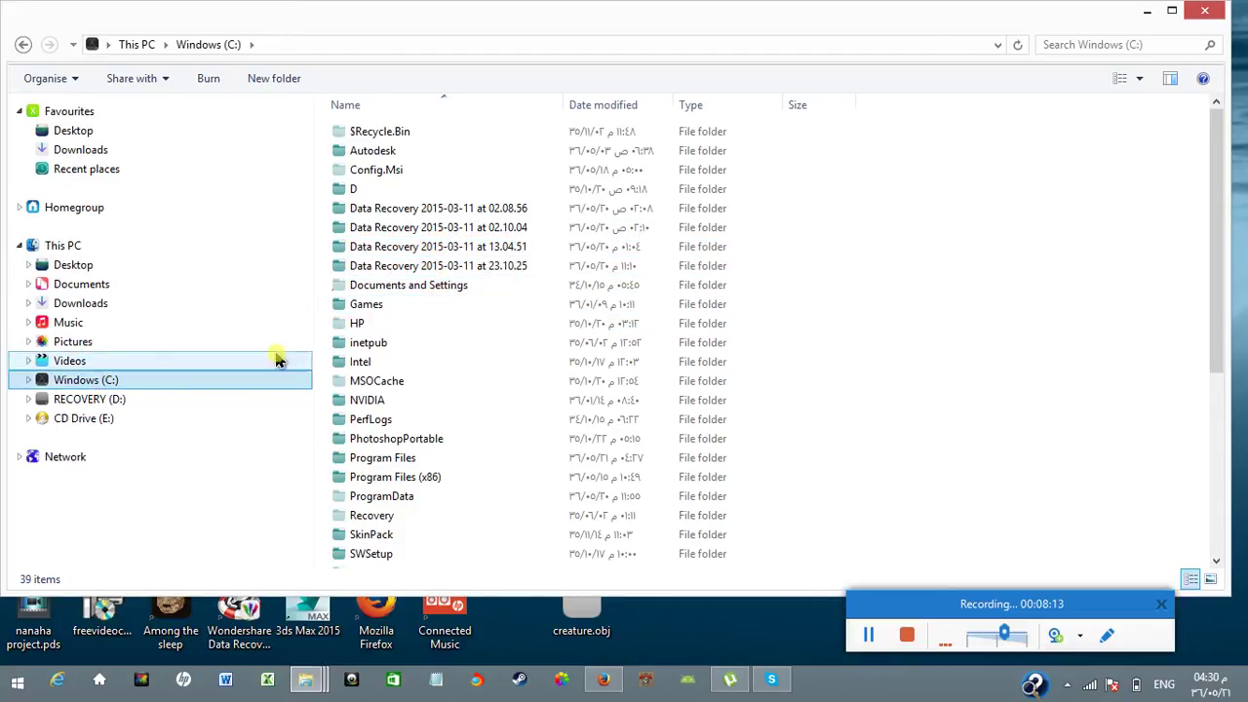
{"action": "double_click", "coordinate": [407, 457]}
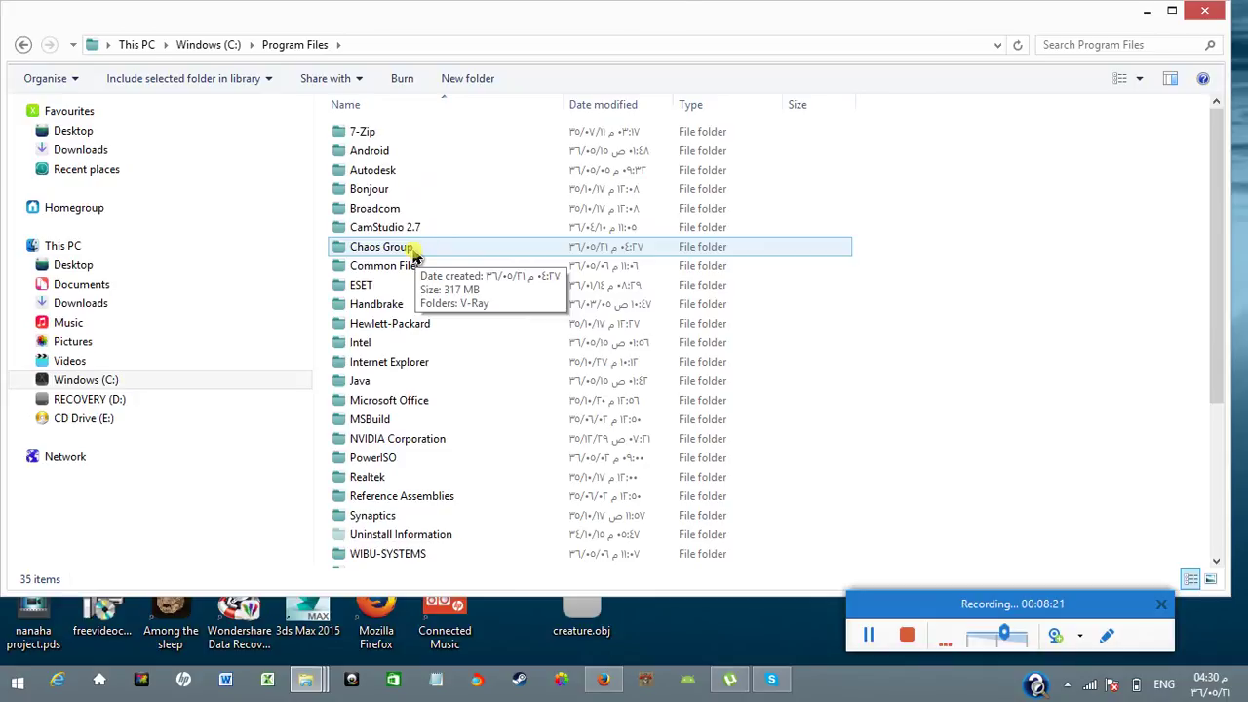
{"action": "double_click", "coordinate": [412, 255]}
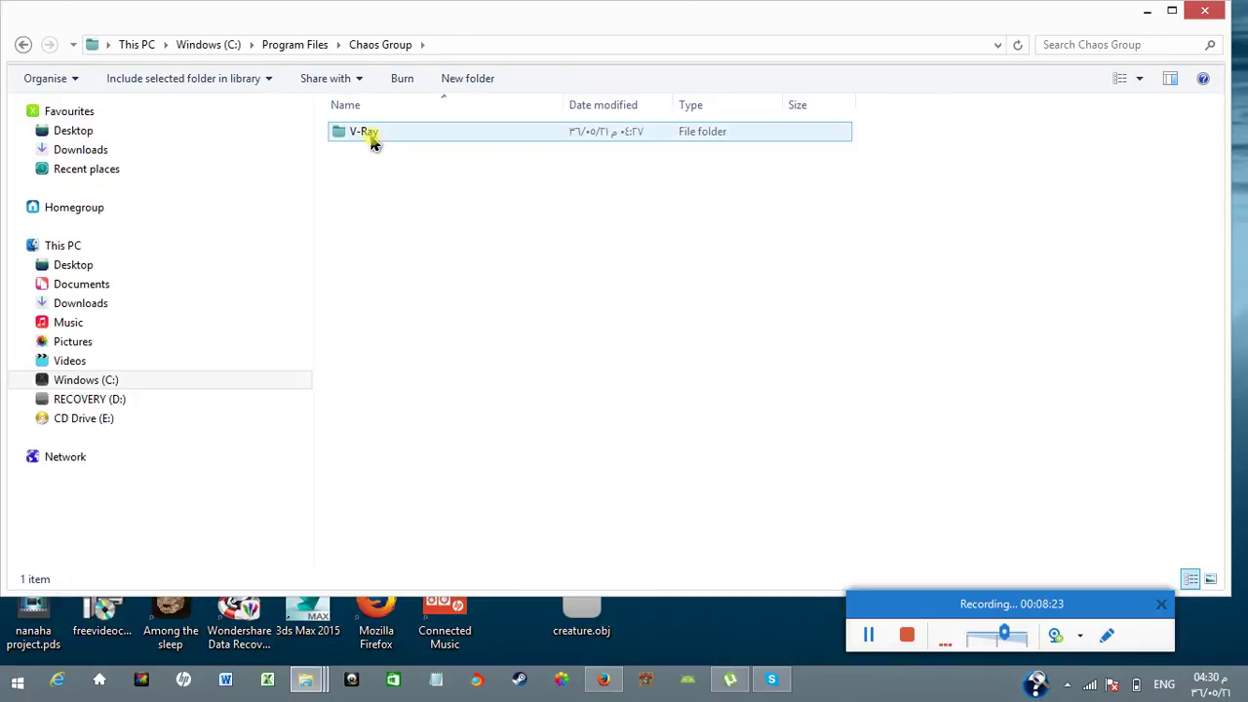
{"action": "double_click", "coordinate": [371, 137]}
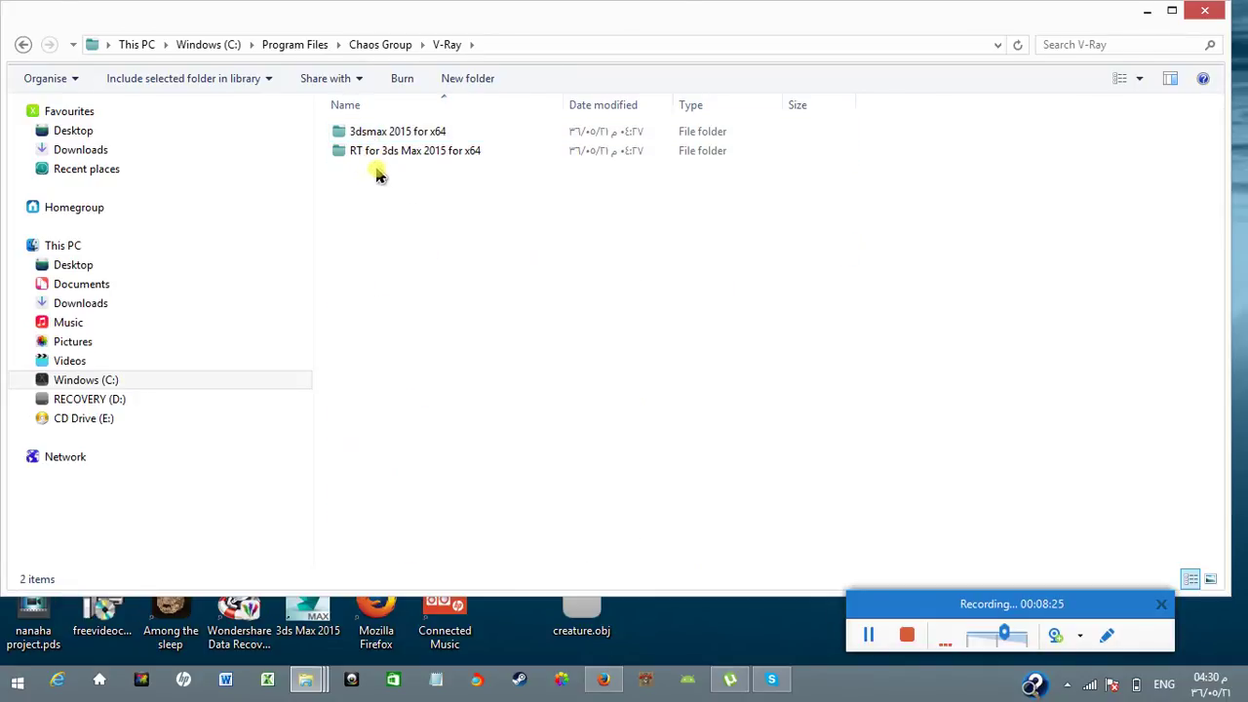
{"action": "left_click", "coordinate": [353, 156]}
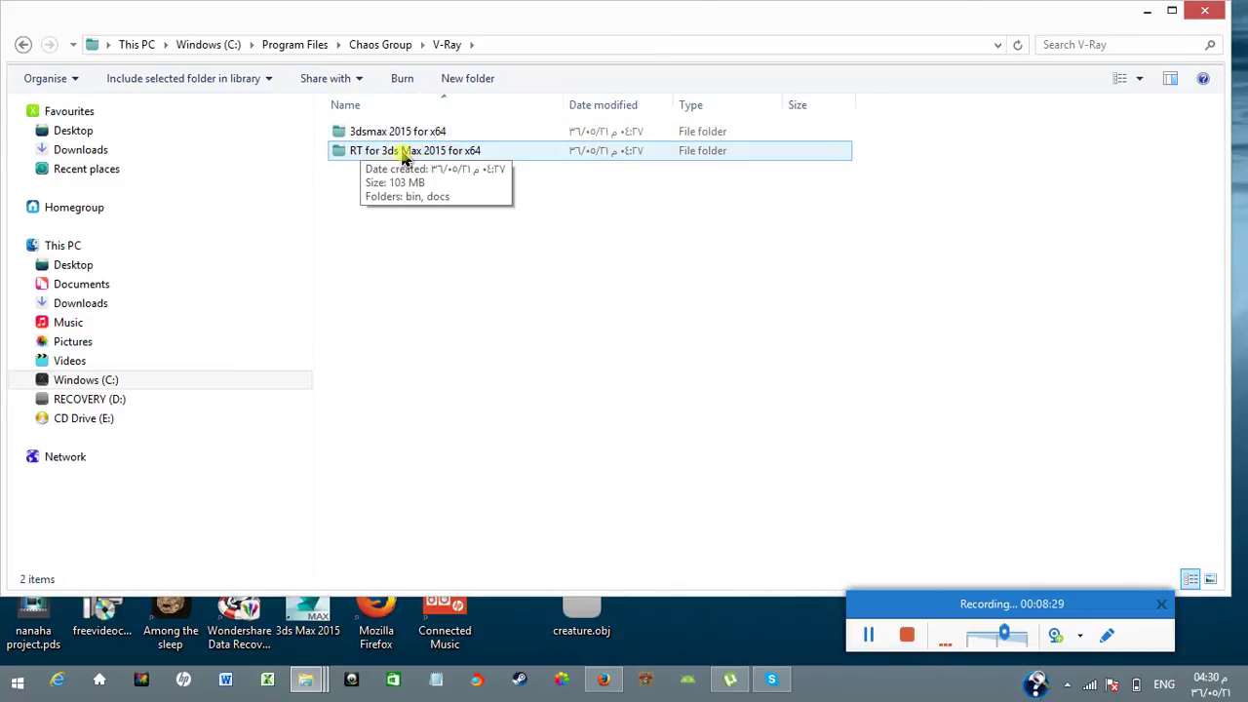
{"action": "double_click", "coordinate": [360, 154]}
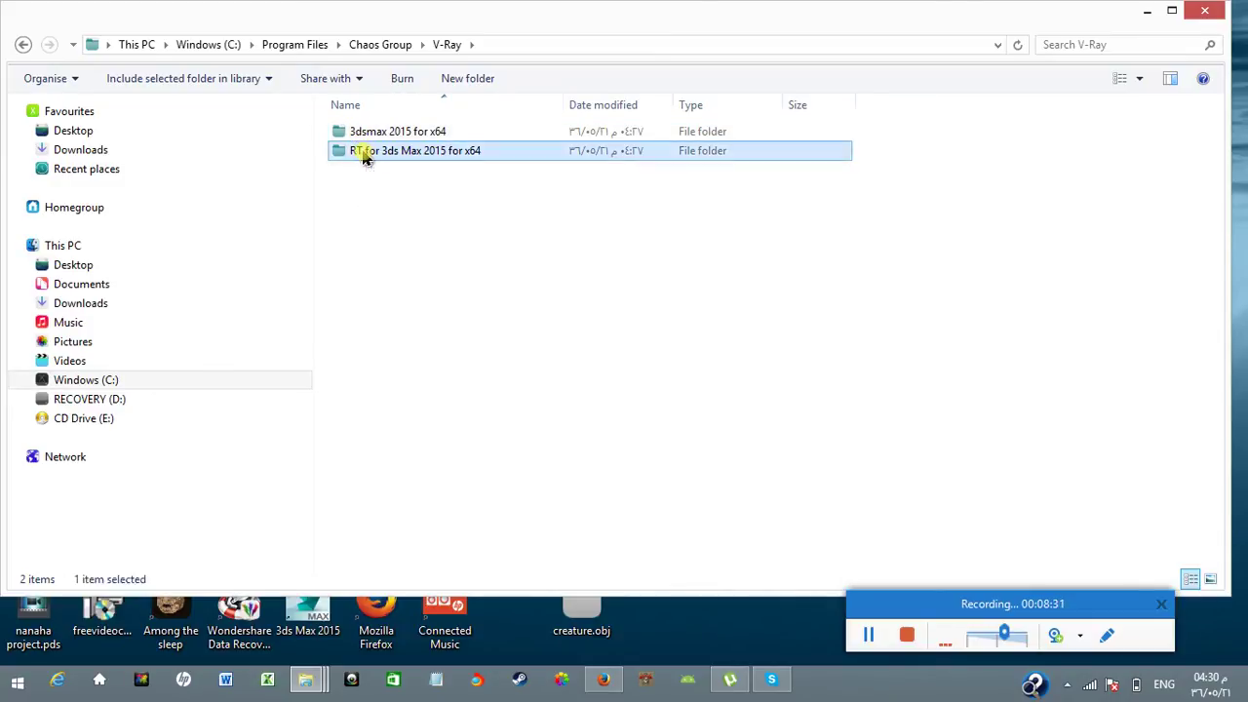
{"action": "double_click", "coordinate": [366, 133]}
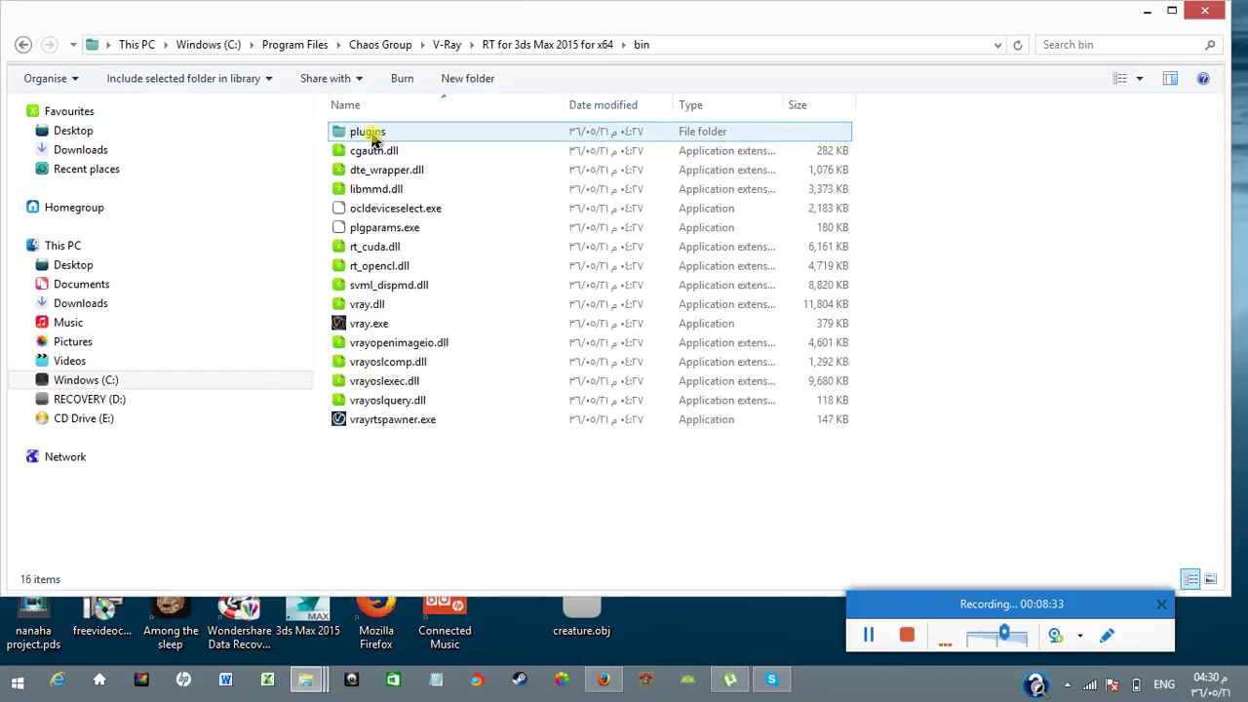
Paste cgauth.dll into bin, replacing the existing file with administrator permission, then close Explorer
{"action": "right_click", "coordinate": [602, 530]}
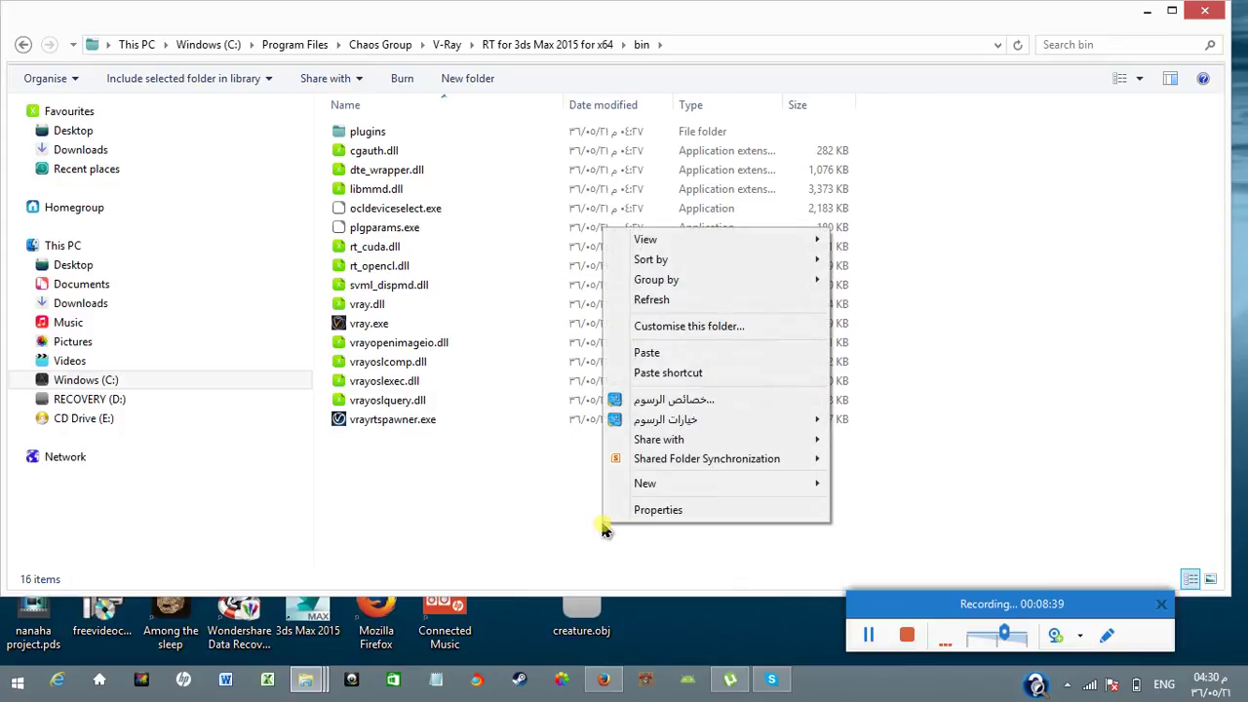
{"action": "left_click", "coordinate": [669, 354]}
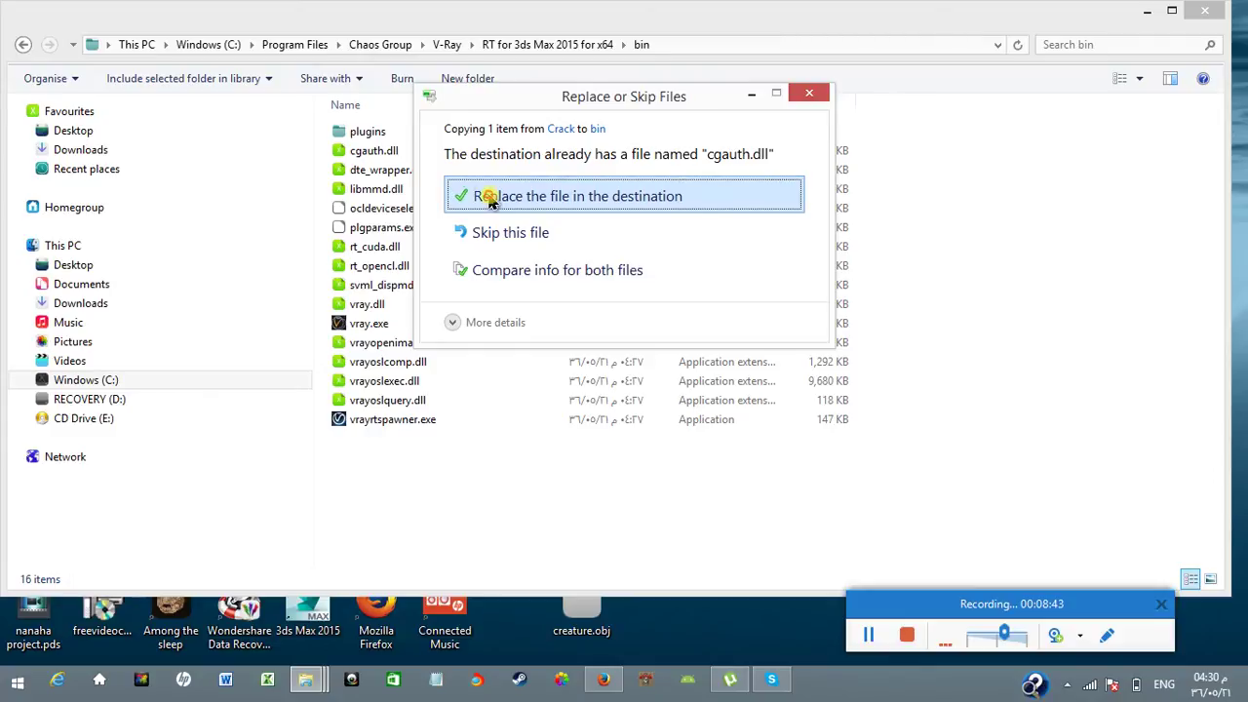
{"action": "left_click", "coordinate": [491, 198]}
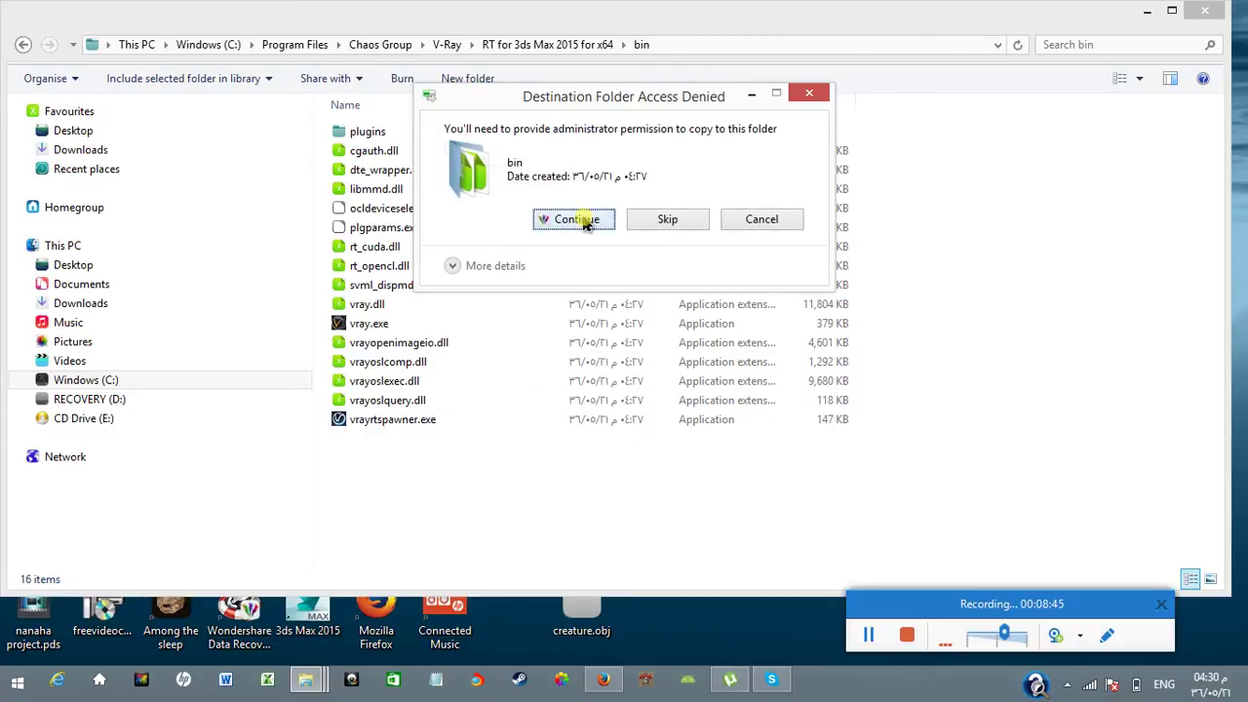
{"action": "left_click", "coordinate": [576, 220]}
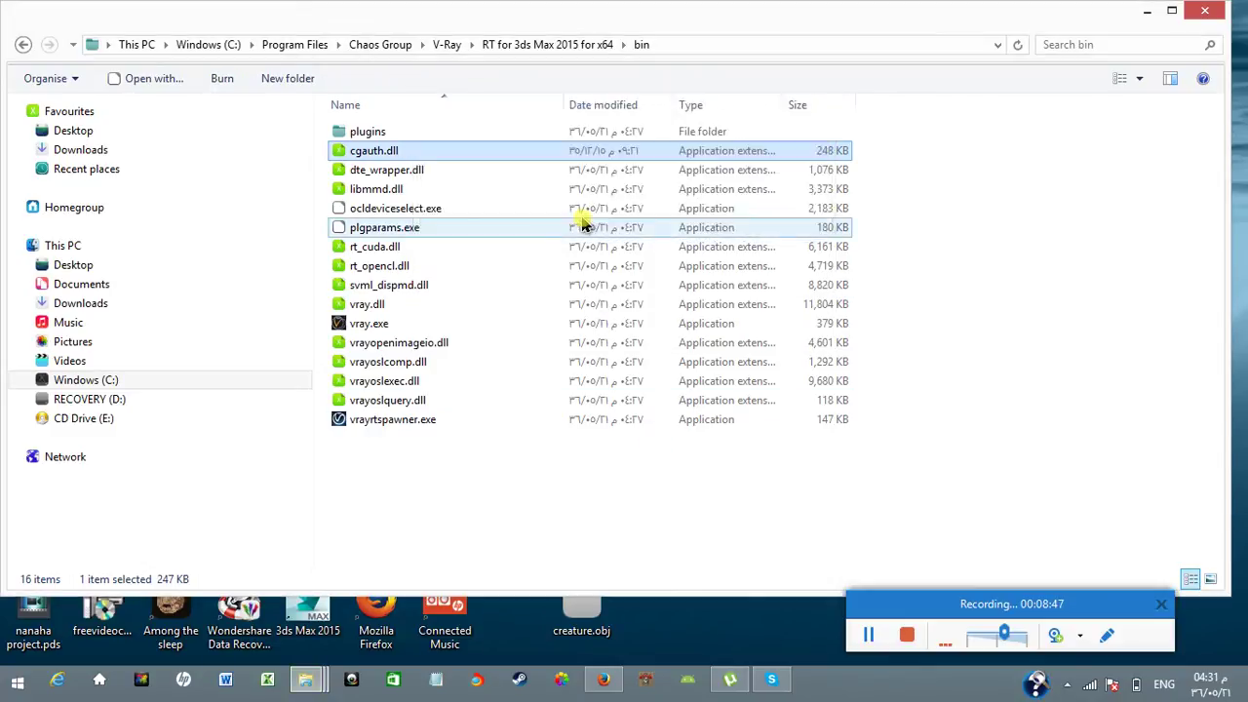
{"action": "left_click", "coordinate": [1204, 14]}
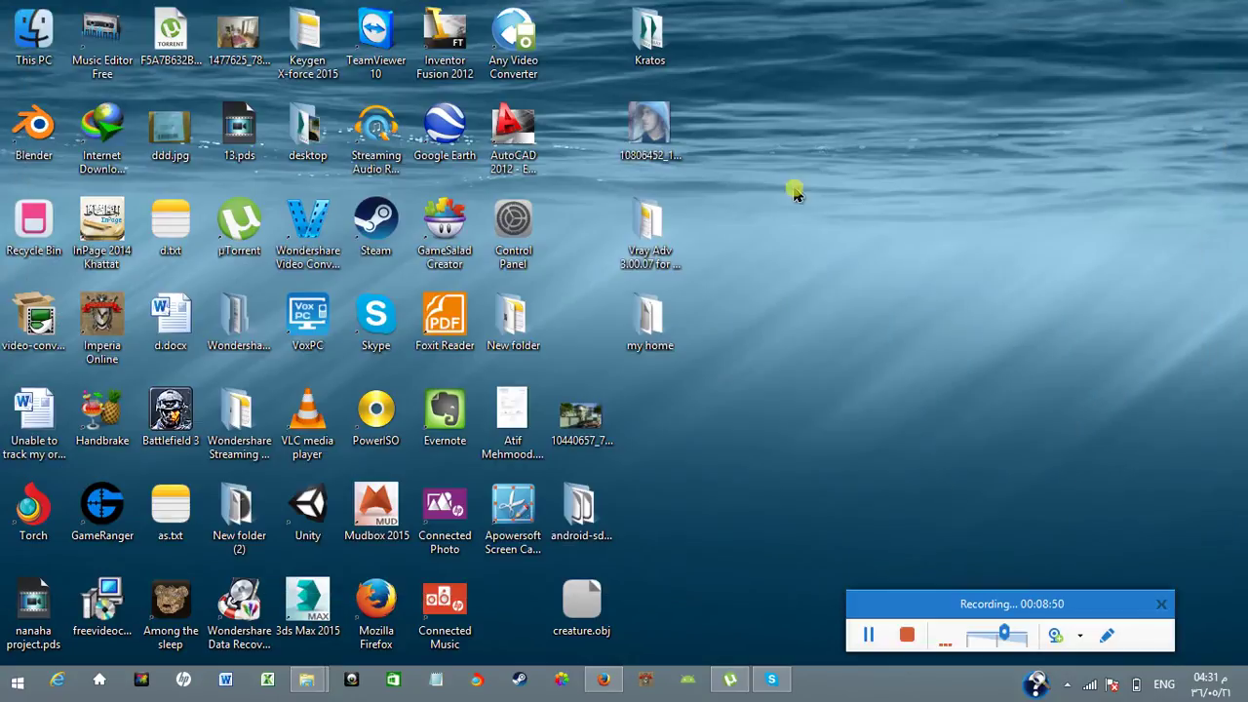
Launch 3ds Max 2015 from the desktop shortcut and let it load an empty Untitled scene
{"action": "double_click", "coordinate": [331, 603]}
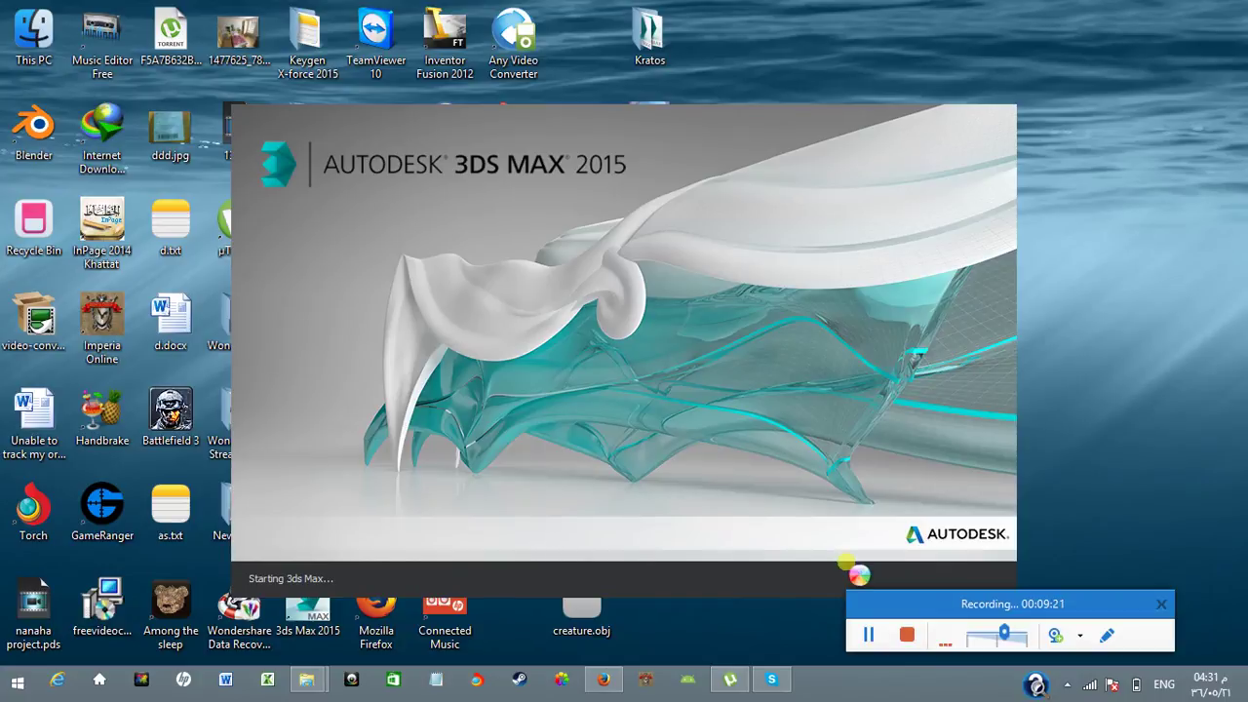
{"action": "left_click", "coordinate": [867, 636]}
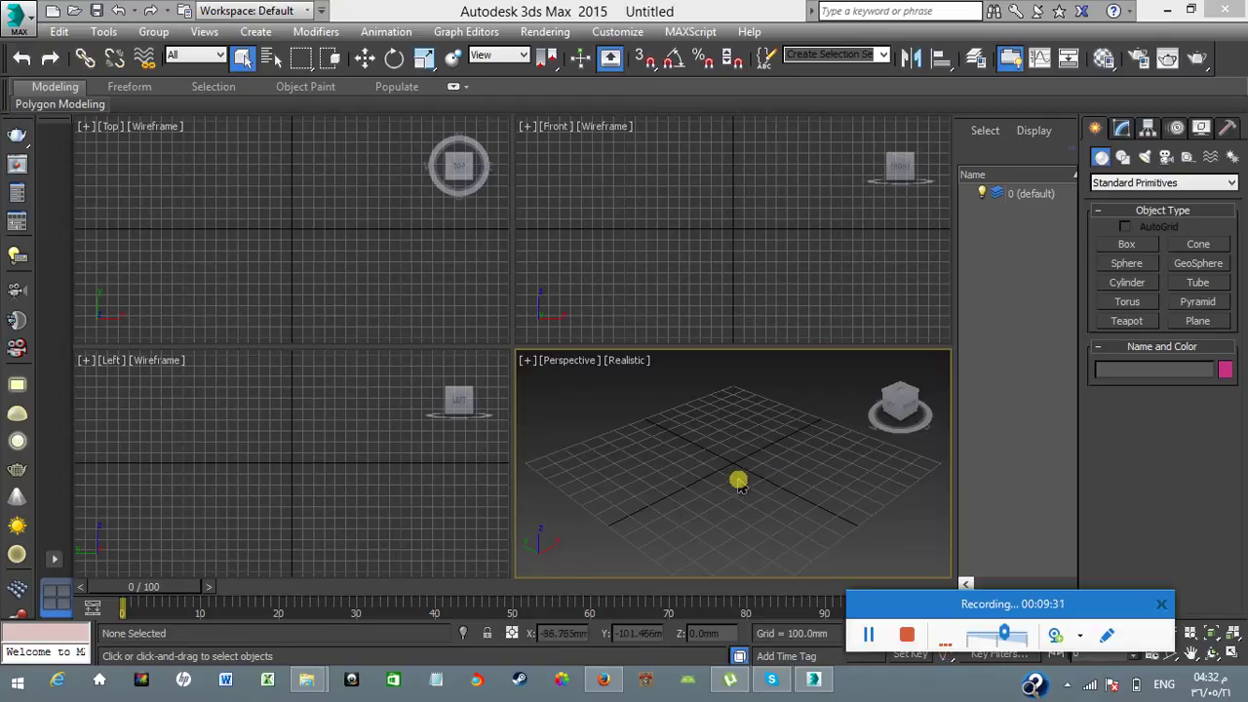
Maximize the Perspective view with Alt+W and confirm V-Ray Adv 3.00.07 is the production renderer
{"action": "key", "text": "alt+w"}
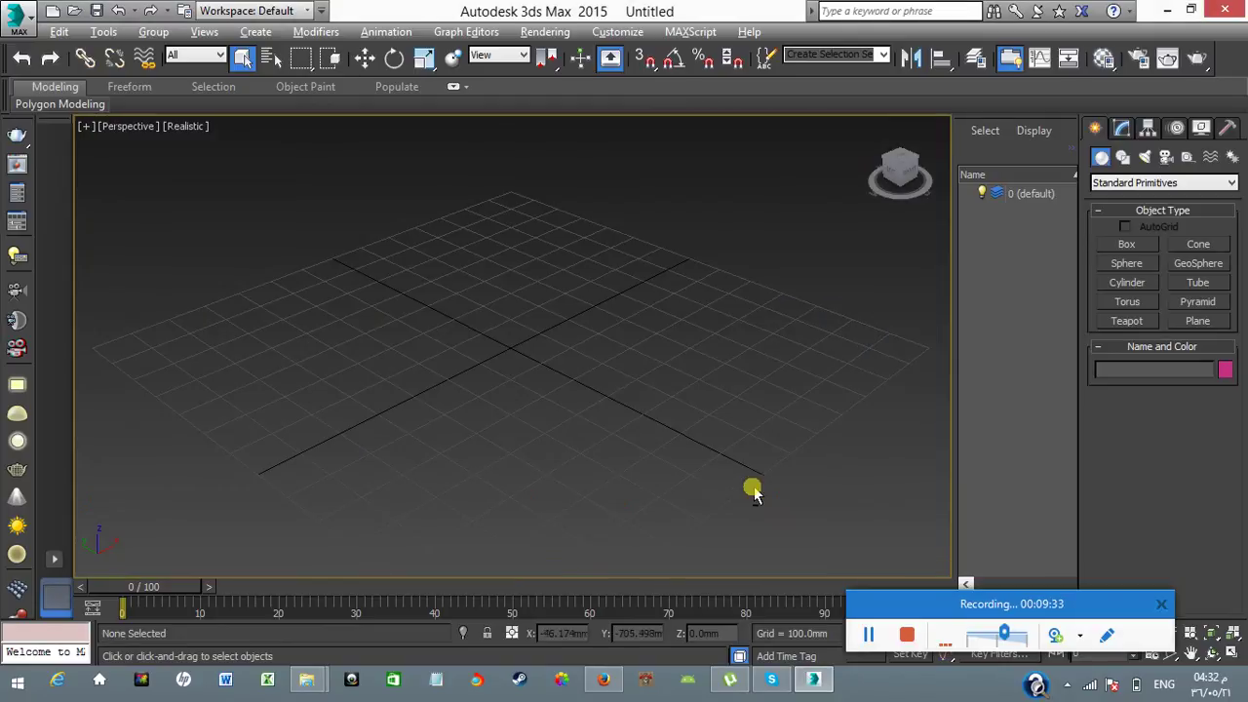
{"action": "left_click", "coordinate": [1139, 60]}
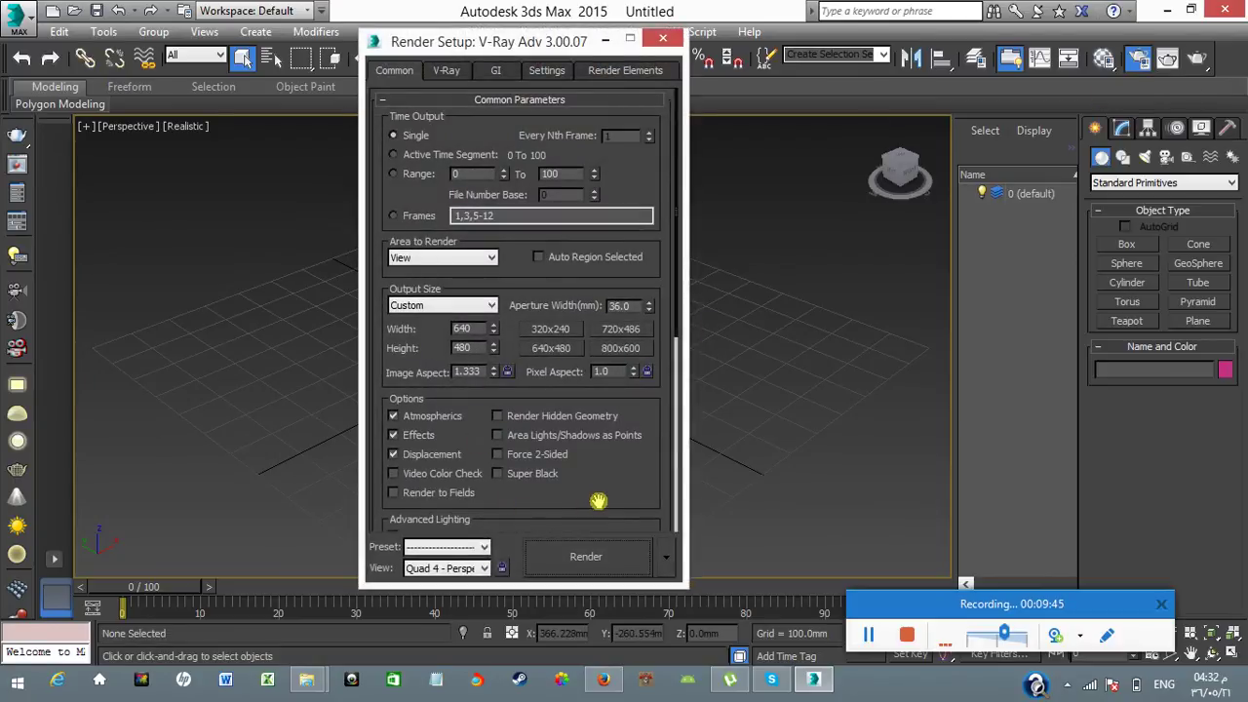
{"action": "left_click_drag", "start_coordinate": [593, 502], "coordinate": [403, 93]}
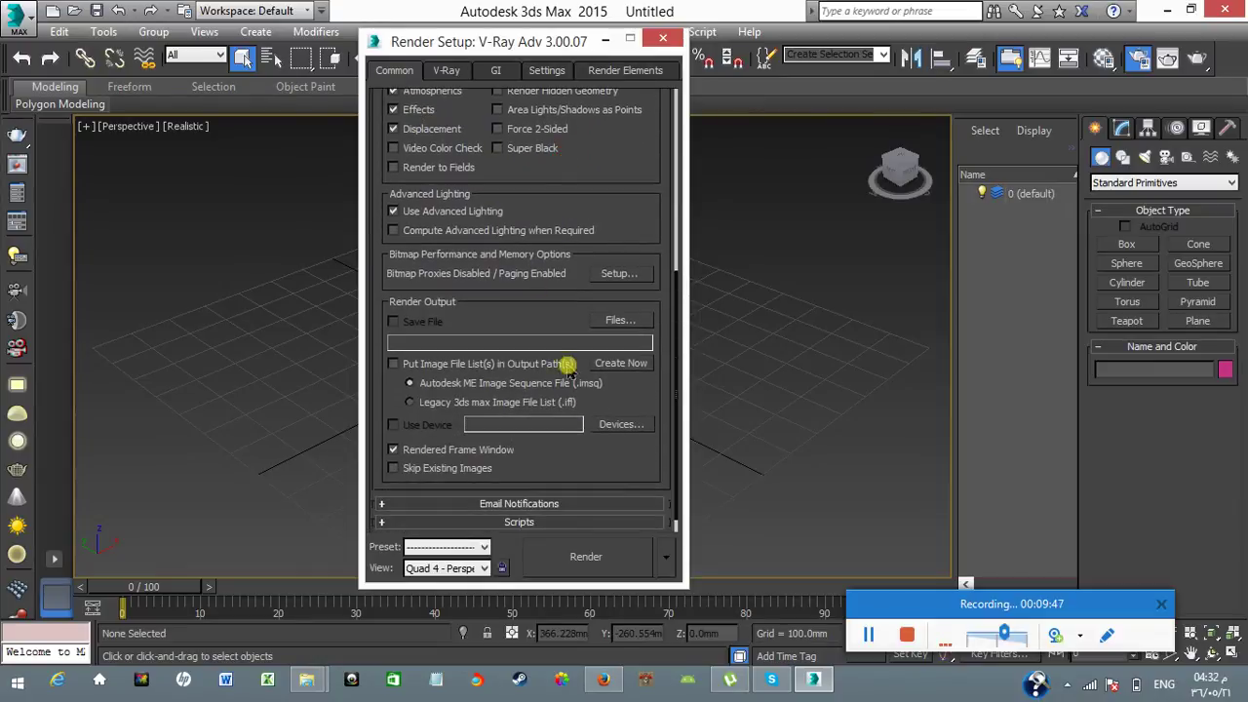
{"action": "left_click_drag", "start_coordinate": [607, 468], "coordinate": [571, 265]}
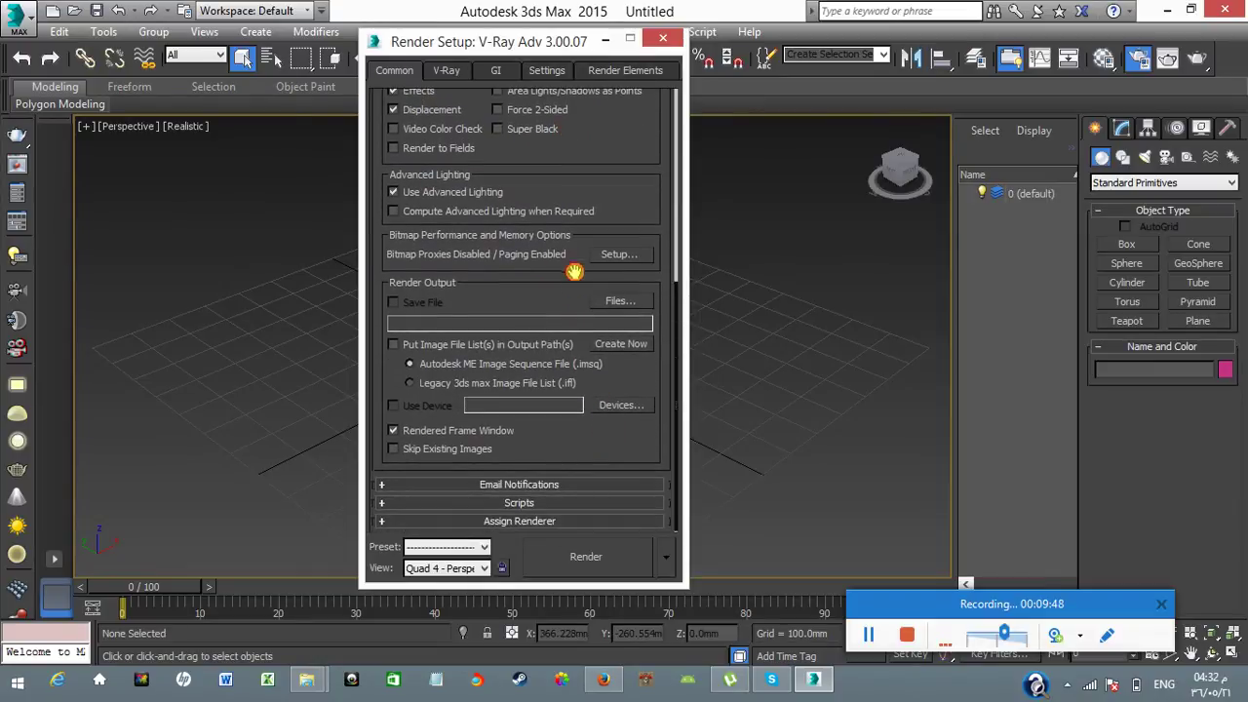
{"action": "left_click", "coordinate": [491, 522]}
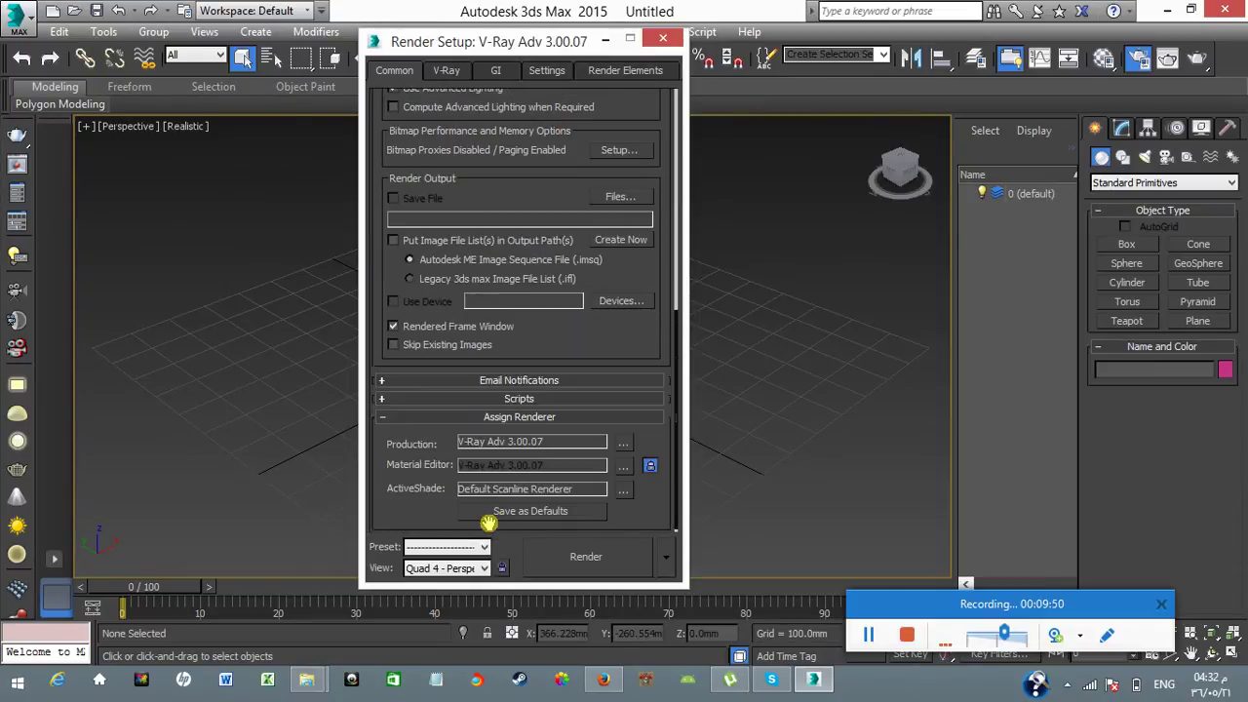
{"action": "left_click", "coordinate": [625, 448]}
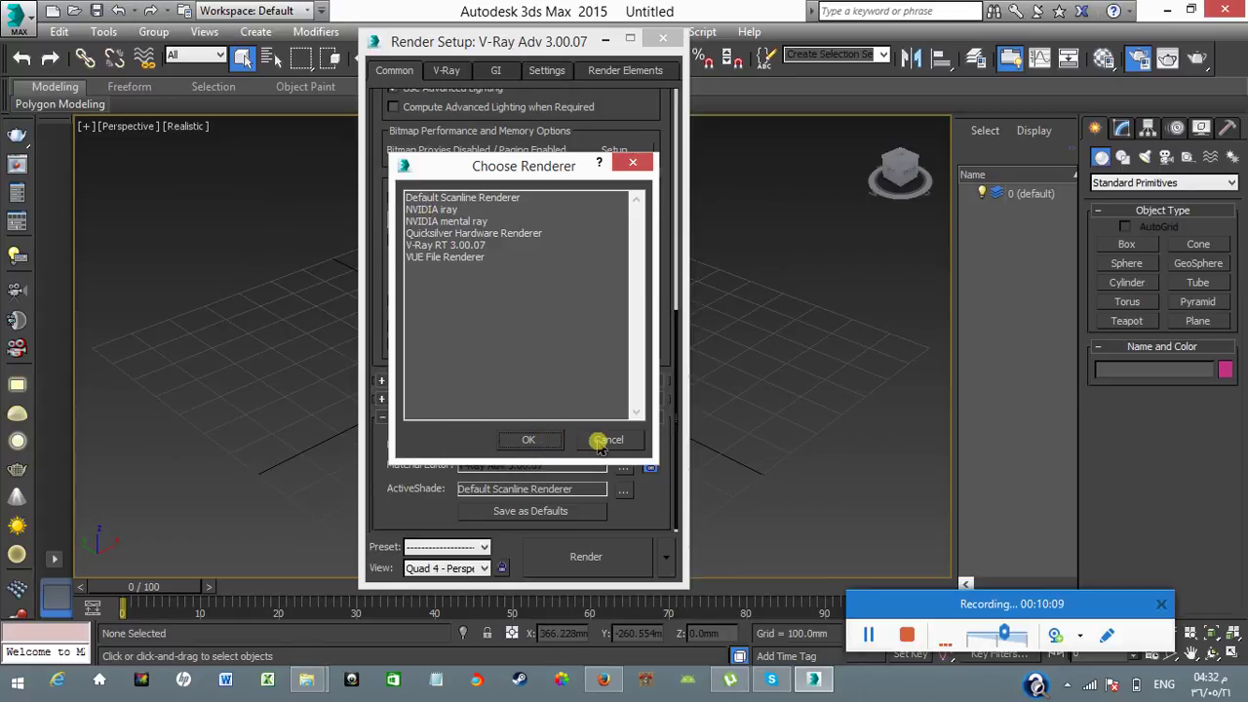
{"action": "left_click", "coordinate": [601, 440]}
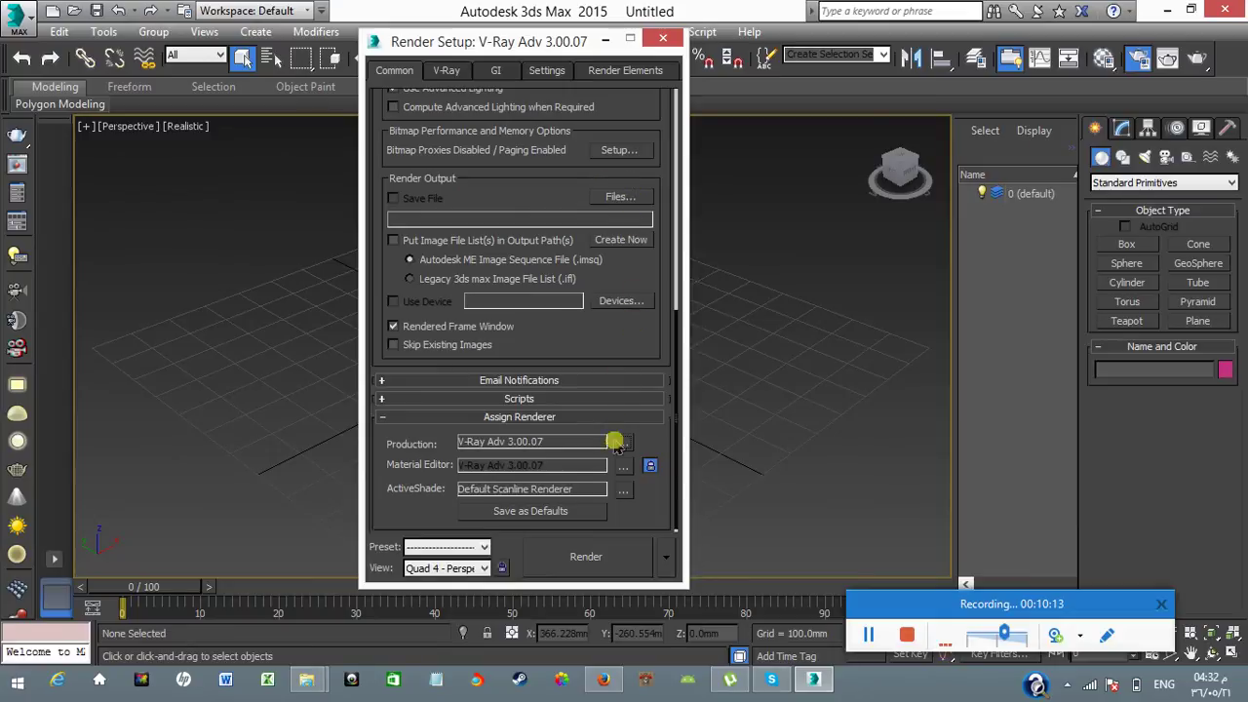
Review the V-Ray, GI, Settings and Render Elements tabs, then close Render Setup
{"action": "left_click", "coordinate": [451, 70]}
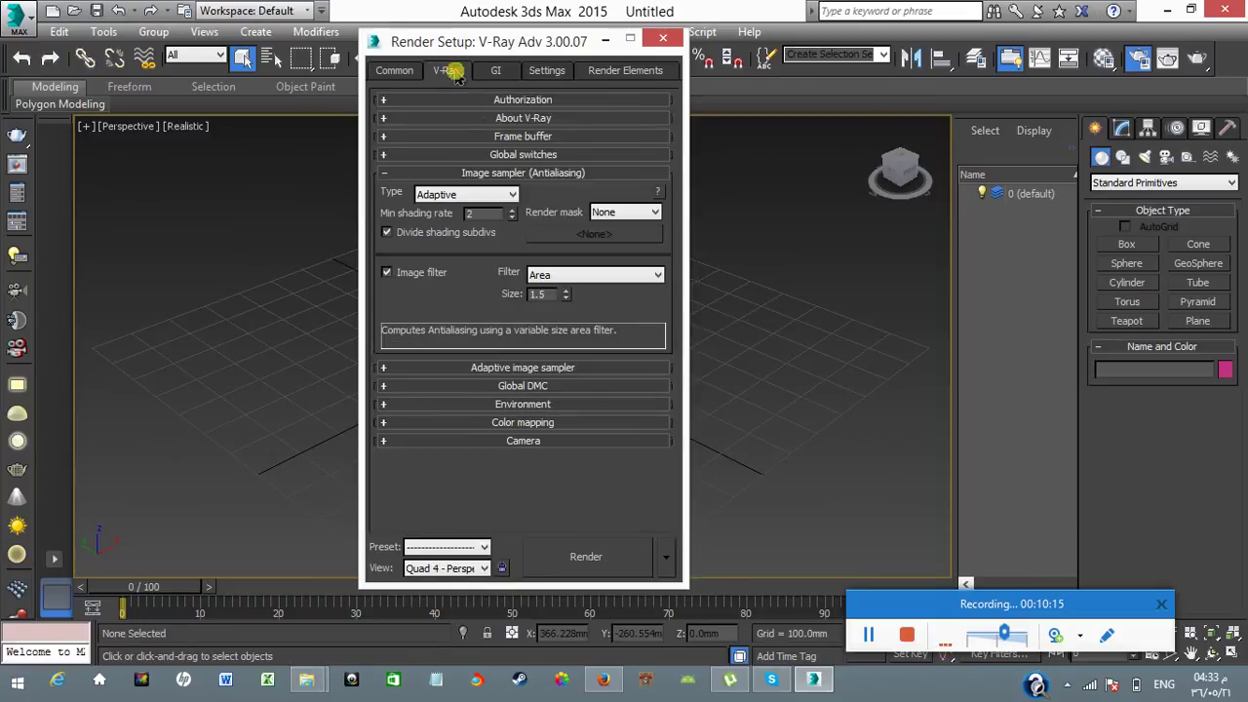
{"action": "left_click", "coordinate": [499, 75]}
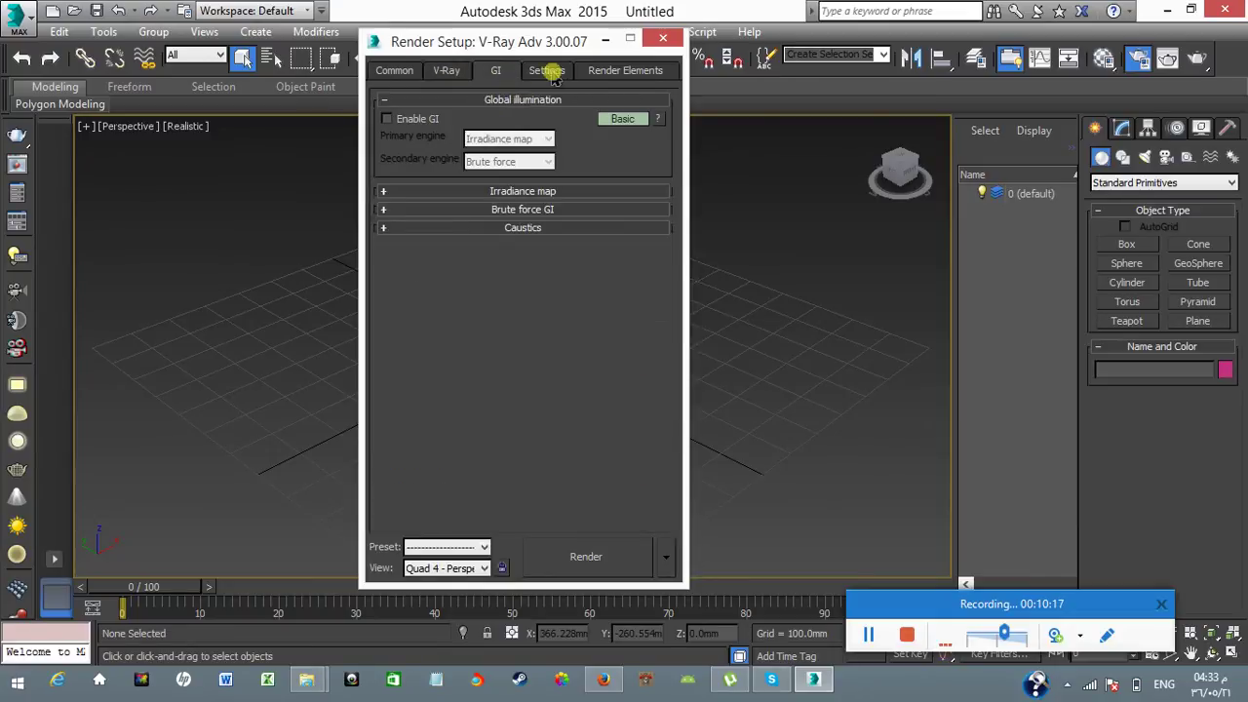
{"action": "left_click", "coordinate": [556, 73]}
{"action": "left_click", "coordinate": [609, 73]}
{"action": "left_click", "coordinate": [454, 70]}
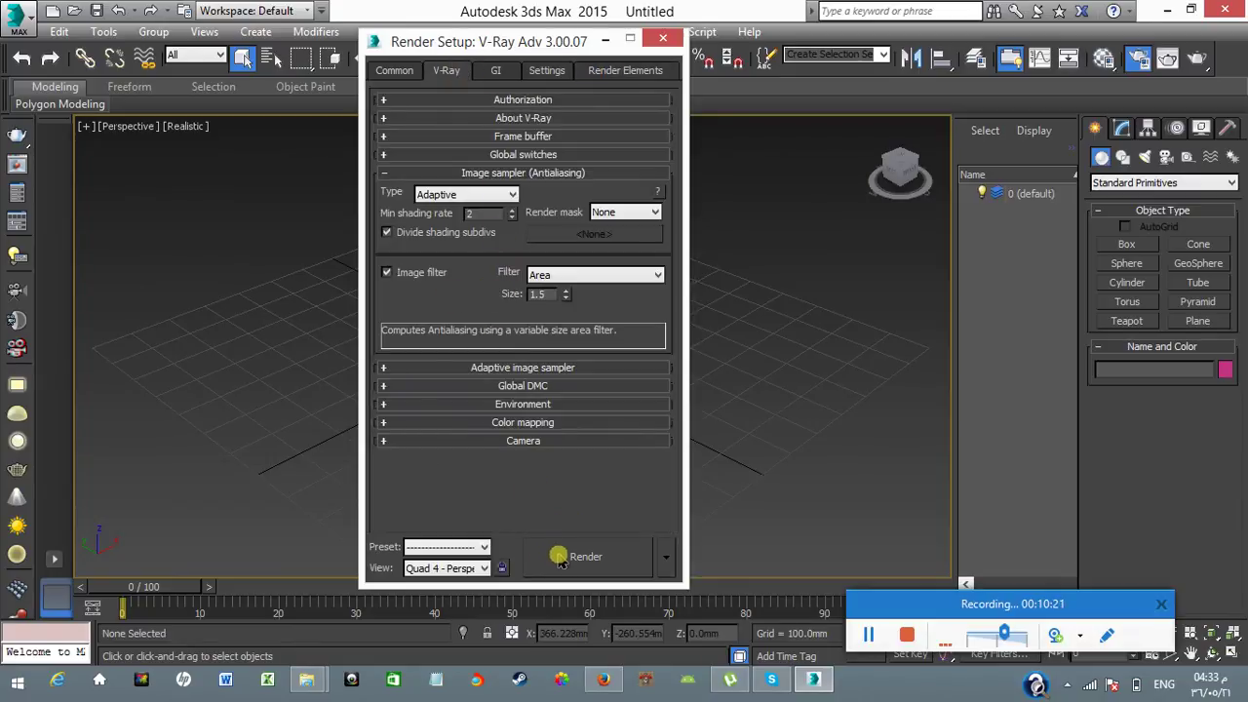
{"action": "left_click", "coordinate": [663, 39]}
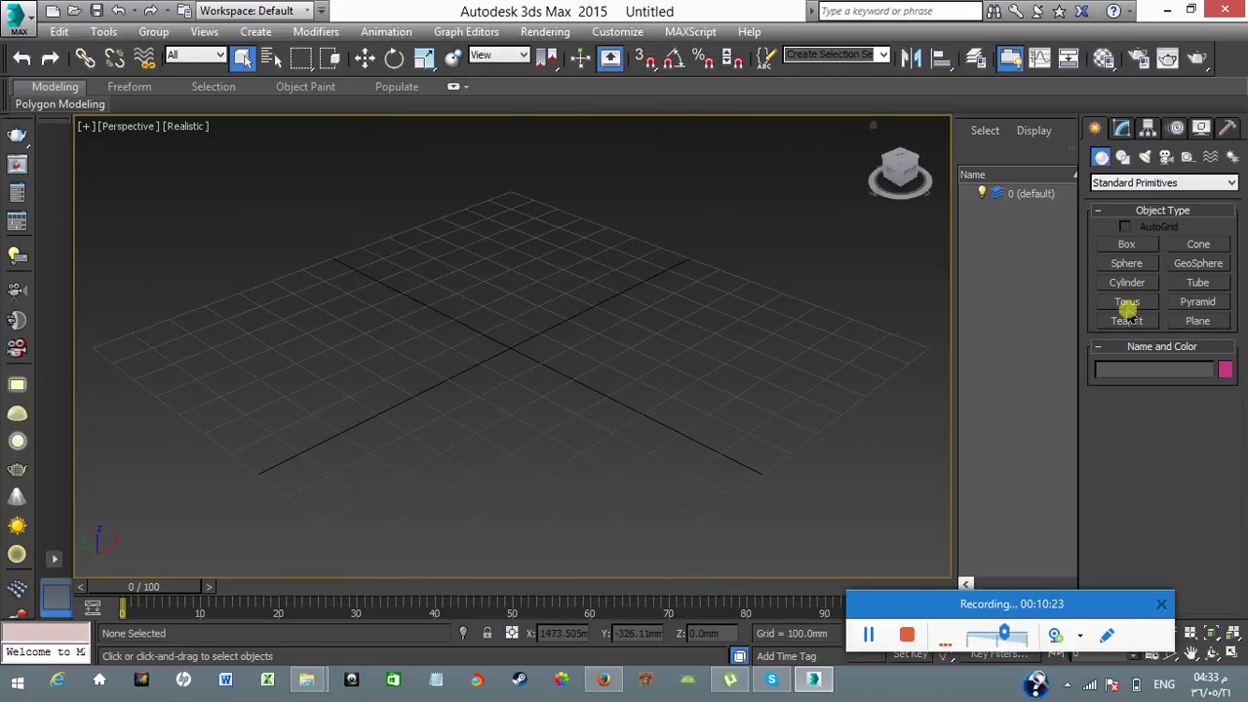
Create a large plane with a teapot at its centre and render the scene with V-Ray
{"action": "left_click", "coordinate": [1199, 322]}
{"action": "left_click_drag", "start_coordinate": [525, 221], "coordinate": [536, 600]}
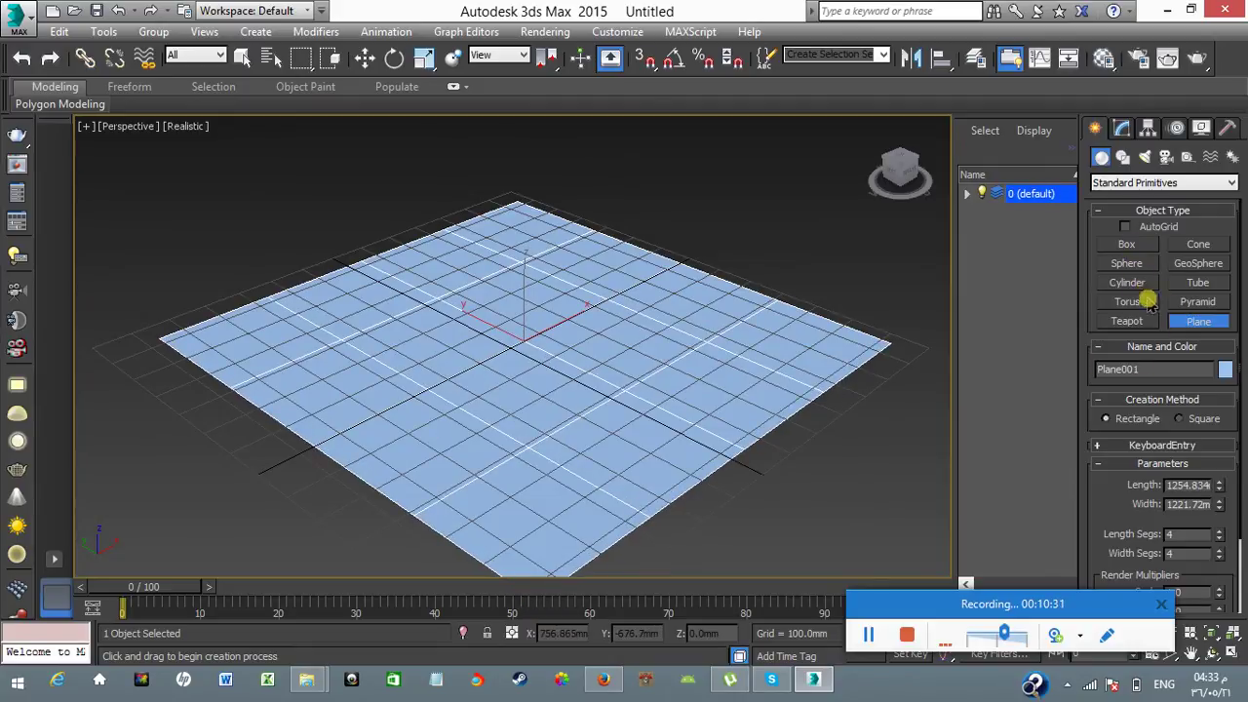
{"action": "left_click", "coordinate": [1127, 321]}
{"action": "left_click_drag", "start_coordinate": [498, 349], "coordinate": [546, 359]}
{"action": "scroll", "coordinate": [538, 375], "scroll_direction": "up", "scroll_amount": 4}
{"action": "scroll", "coordinate": [537, 380], "scroll_direction": "down", "scroll_amount": 2}
{"action": "scroll", "coordinate": [537, 380], "scroll_direction": "up", "scroll_amount": 1}
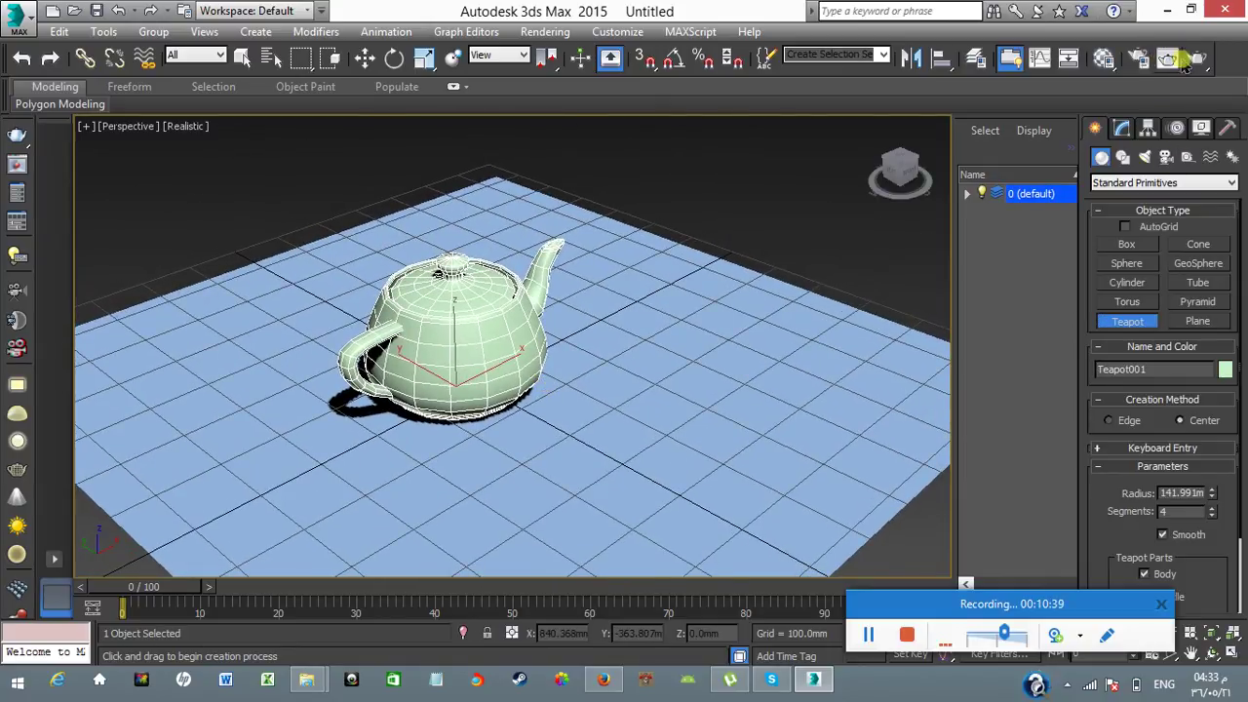
{"action": "left_click", "coordinate": [1165, 56]}
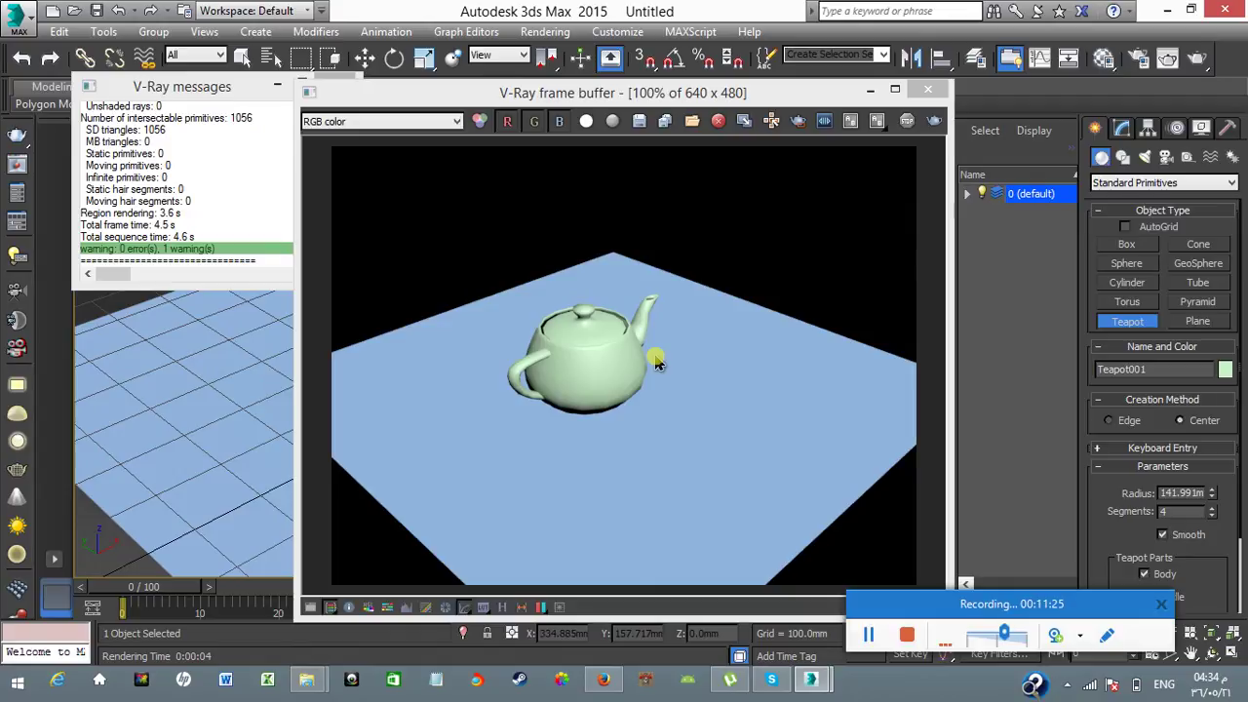
{"action": "right_click", "coordinate": [655, 363]}
{"action": "left_click", "coordinate": [219, 383]}
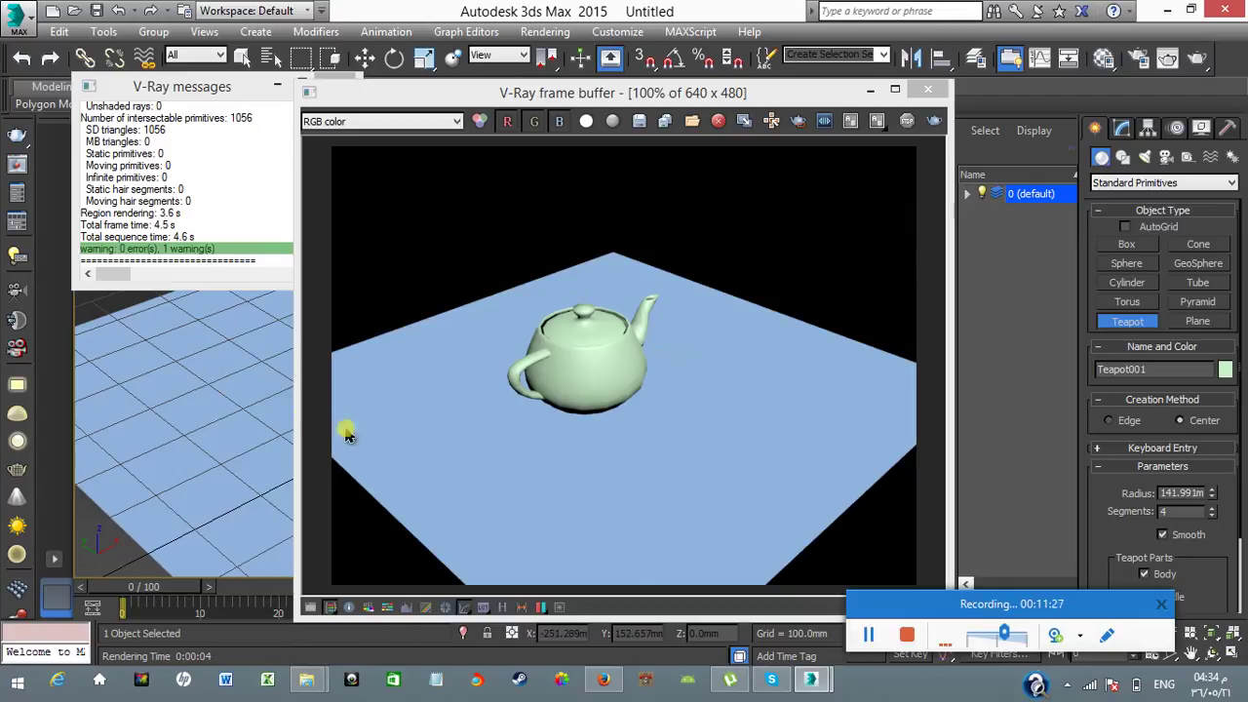
{"action": "key", "text": "m"}
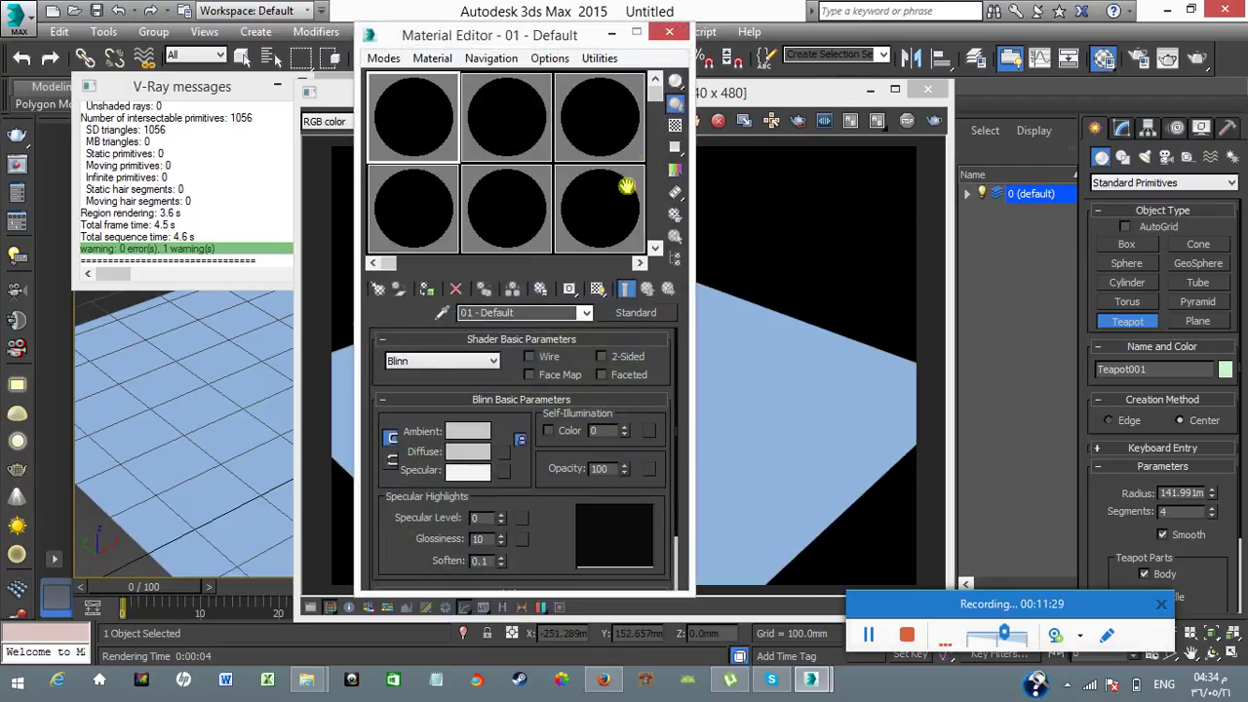
{"action": "scroll", "coordinate": [653, 98], "scroll_direction": "down", "scroll_amount": 5}
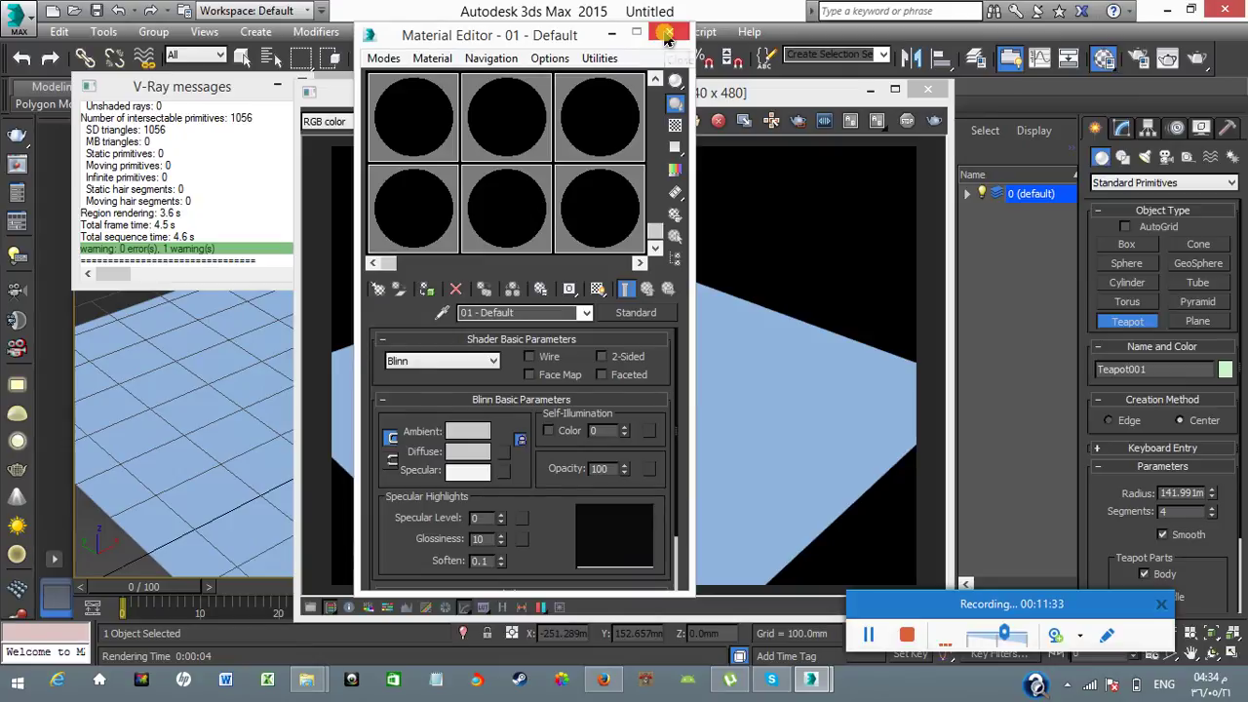
{"action": "left_click", "coordinate": [666, 36]}
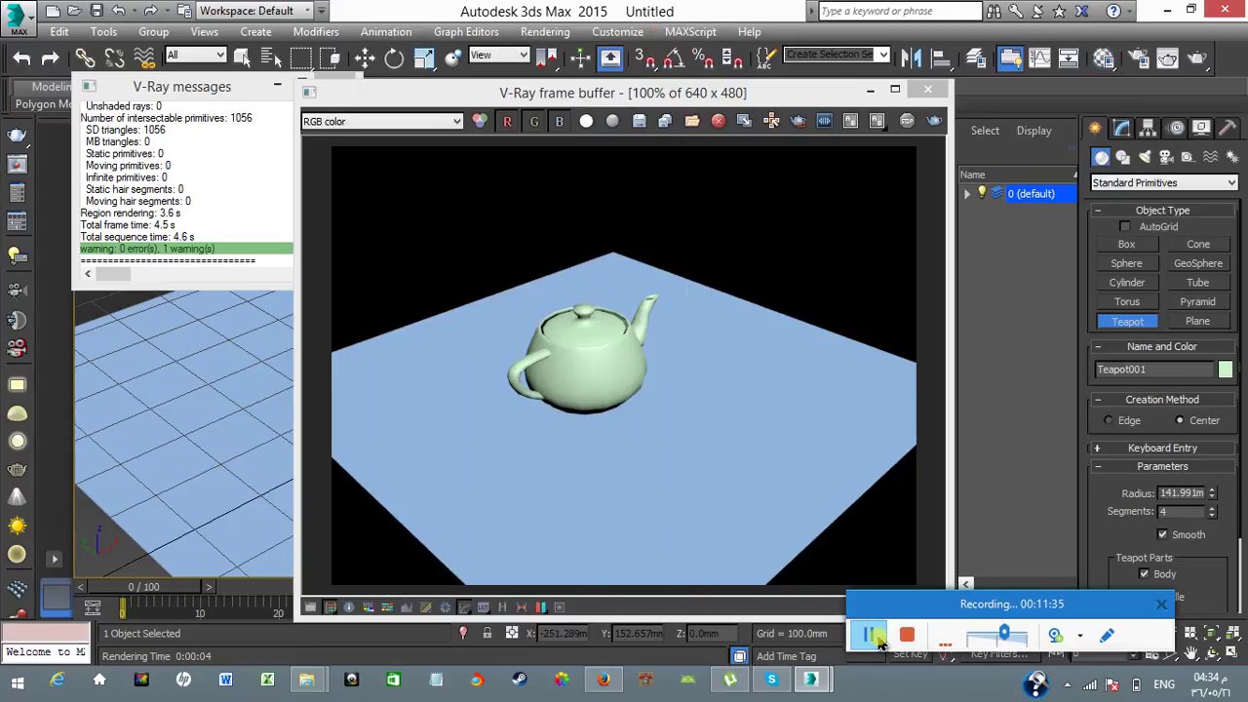